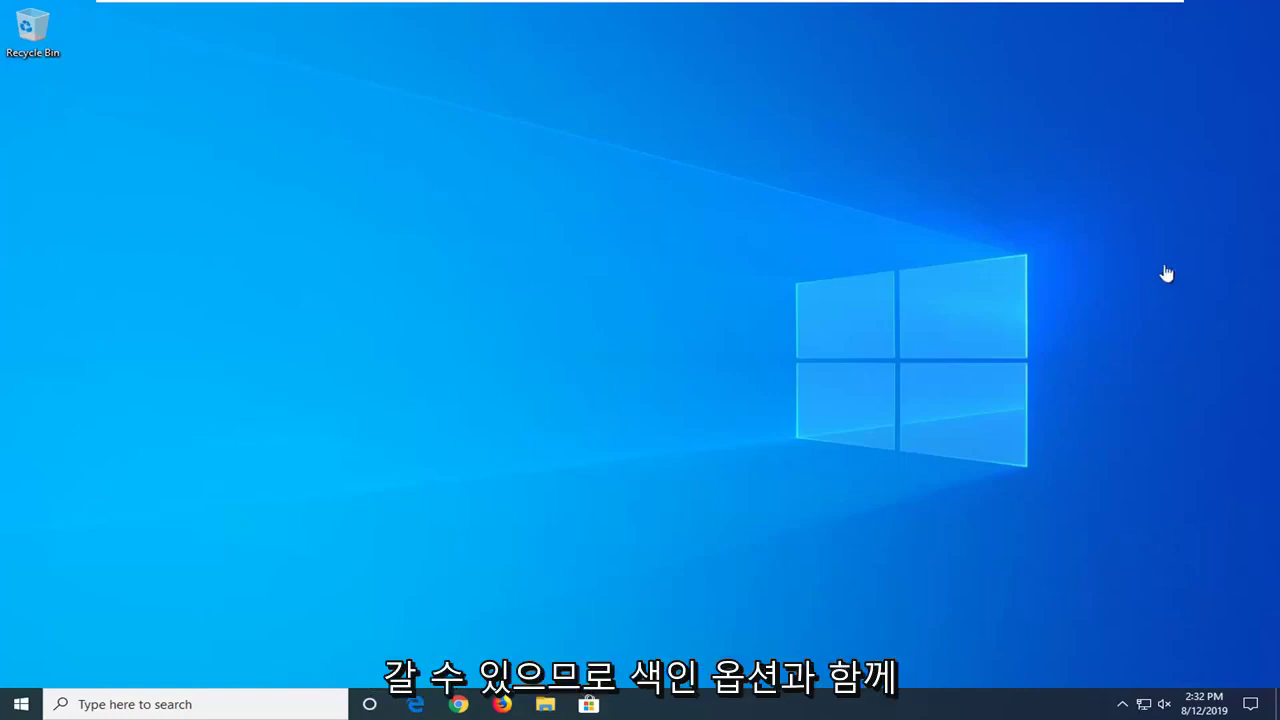
- Find Indexing Options by searching Start for 'index', then open its Advanced settings
click(21, 705)
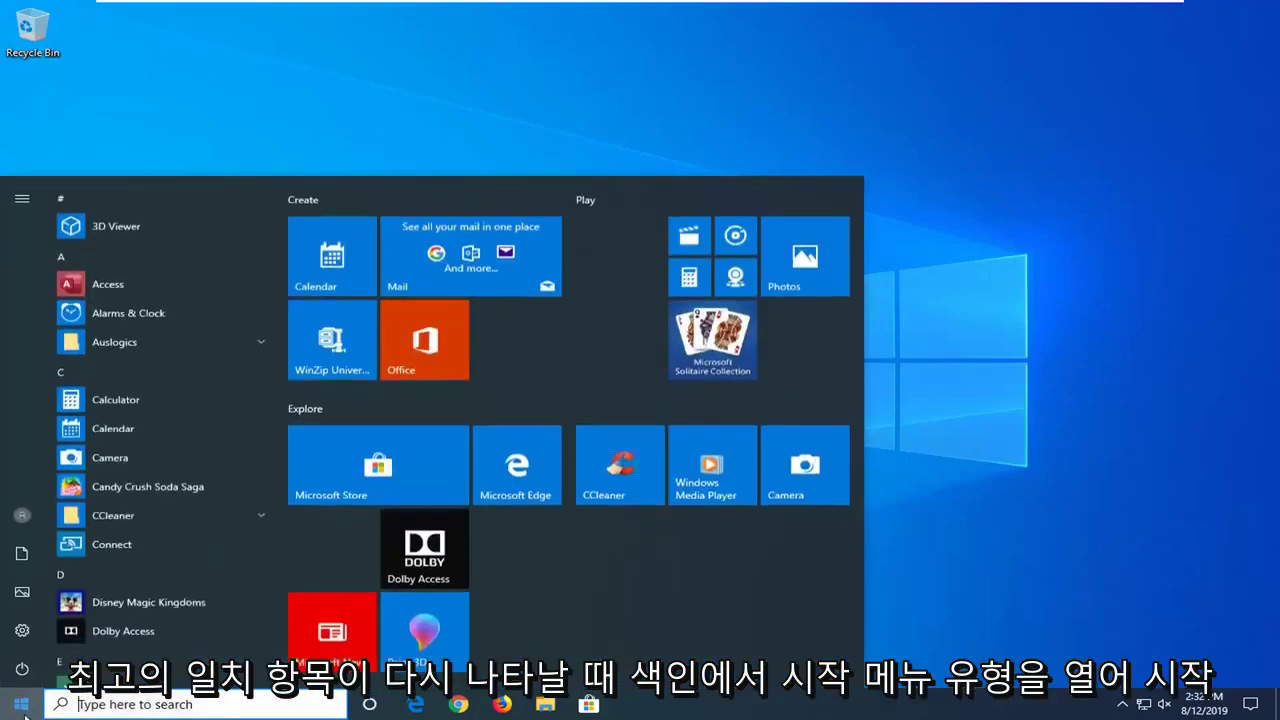
text(index)
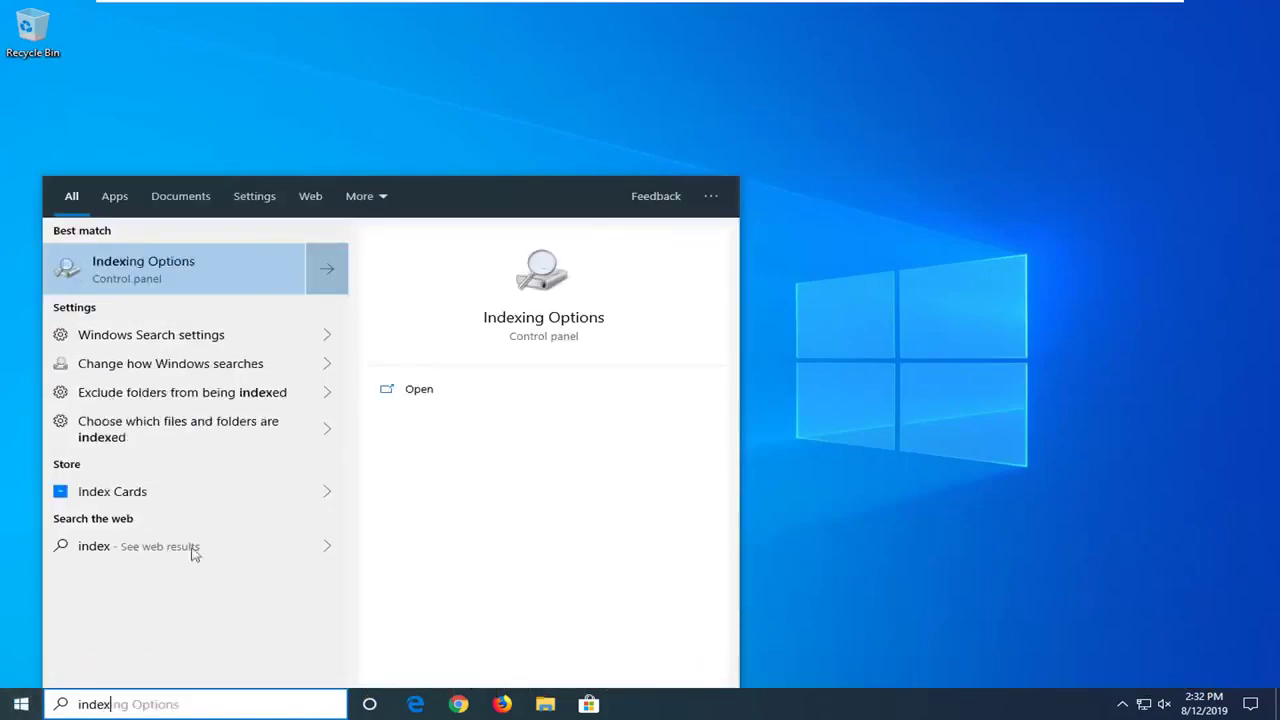
click(141, 276)
drag(346, 174, 490, 145)
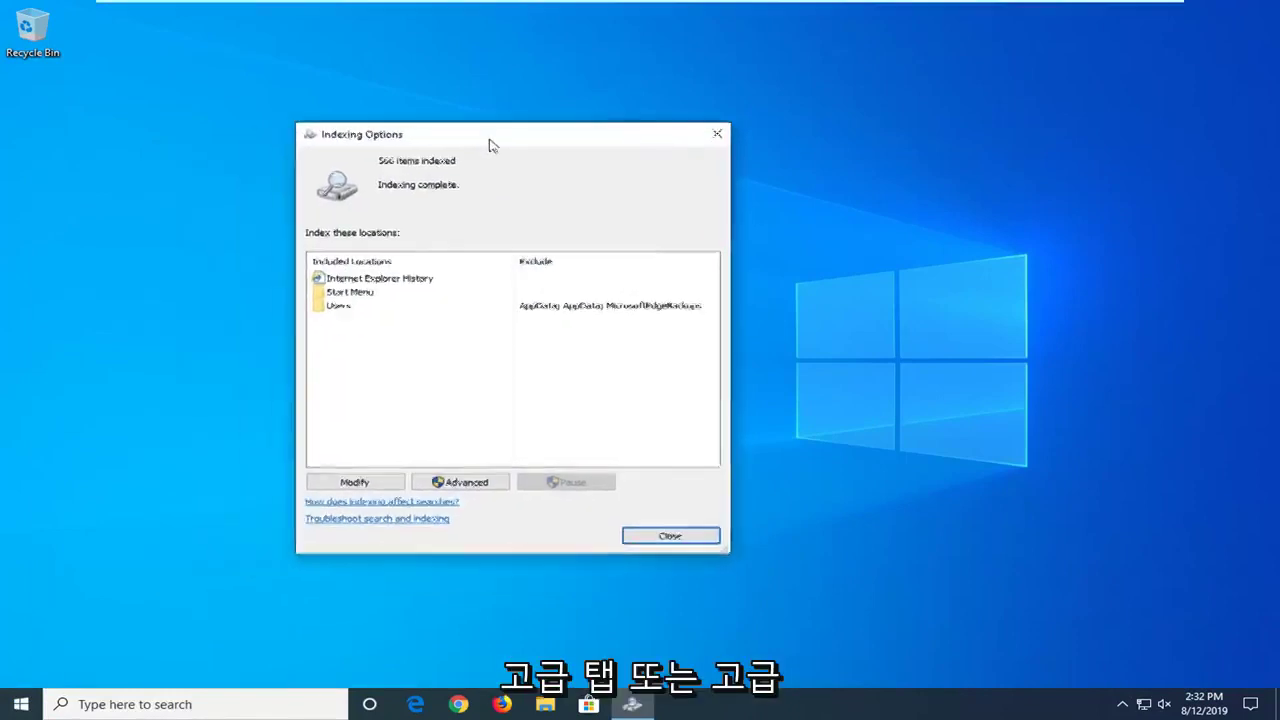
click(462, 486)
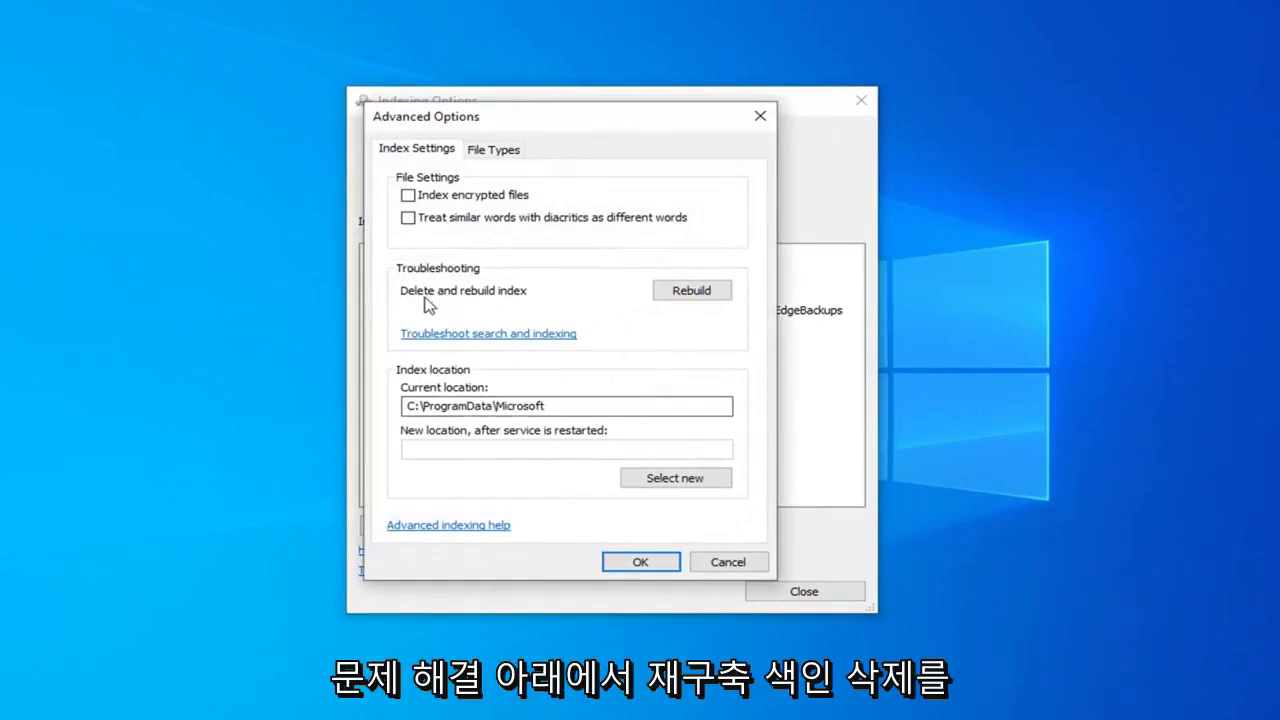
- Rebuild the Windows search index and accept the rebuild warning
click(691, 291)
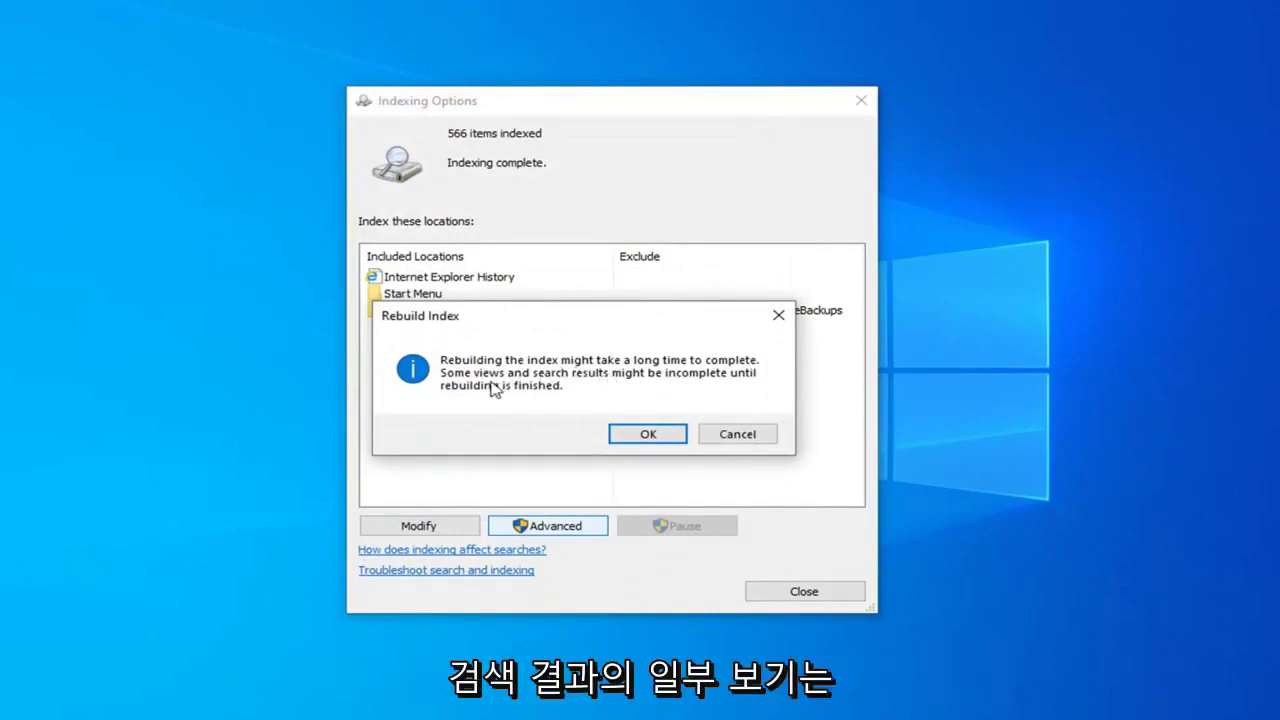
click(645, 434)
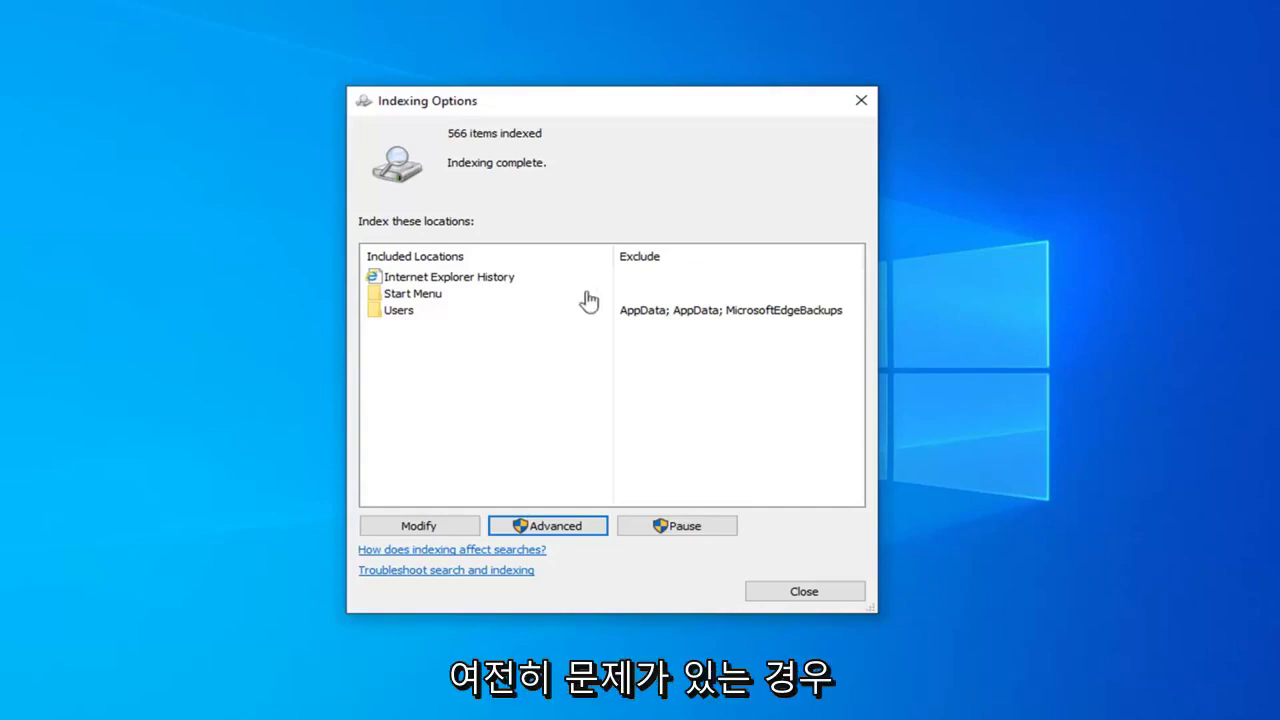
- Close Indexing Options and launch Registry Editor ('regedit') as administrator, approving the prompt
click(860, 109)
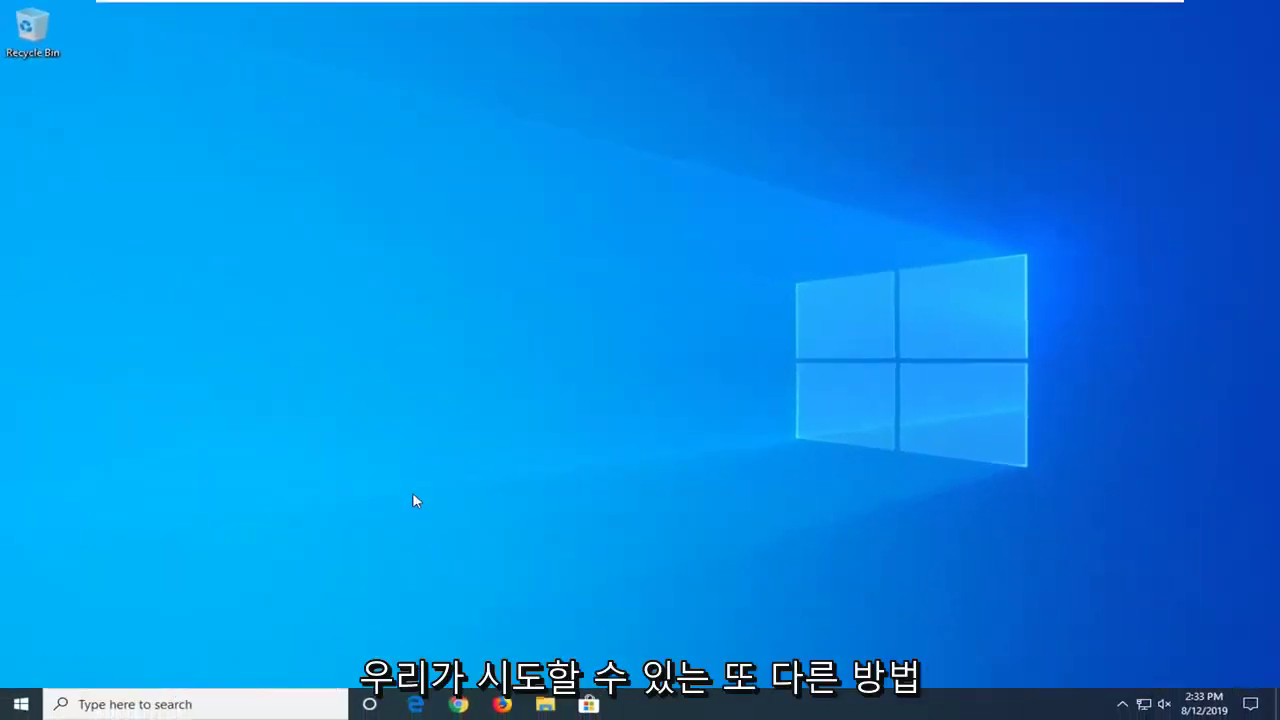
click(20, 705)
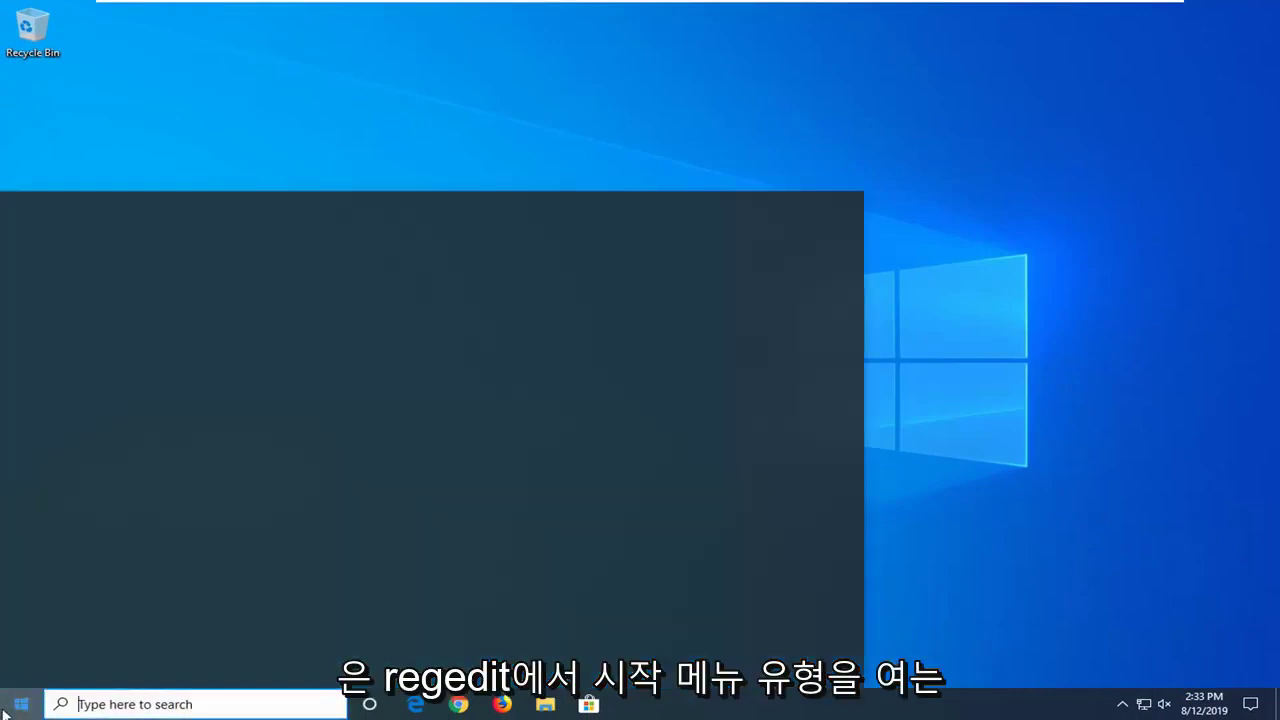
text(regedit)
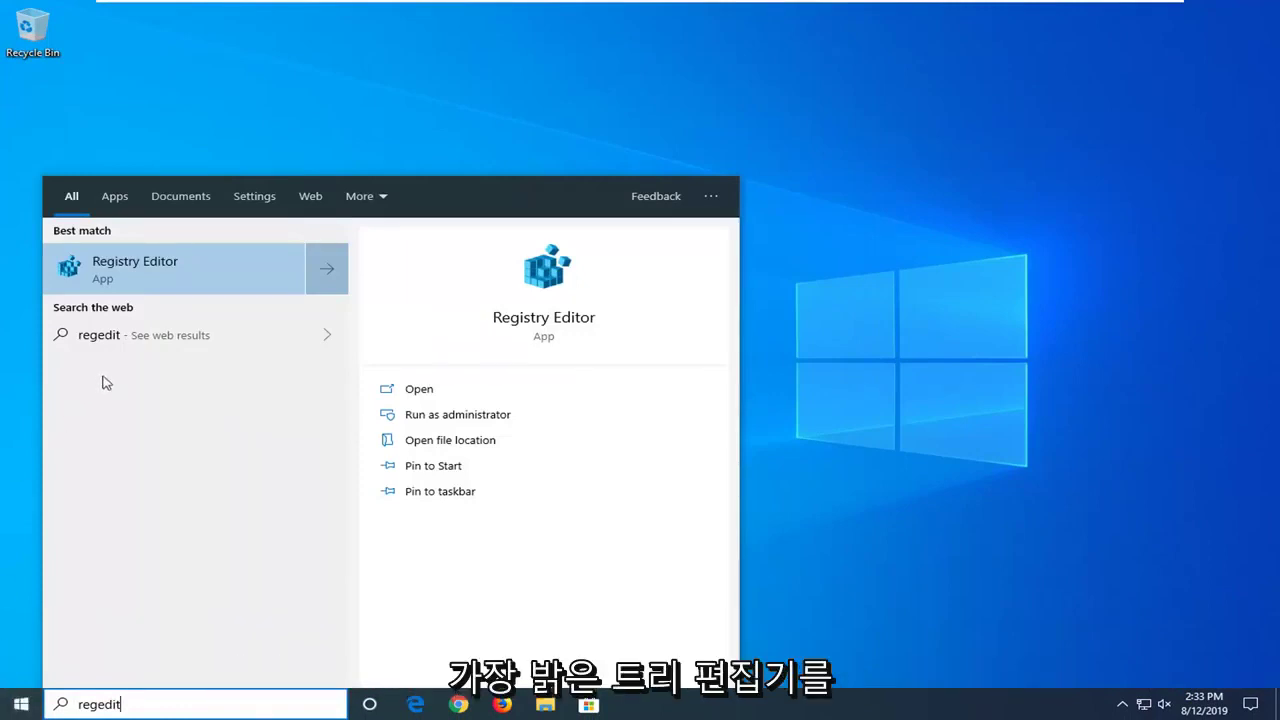
right_click(133, 283)
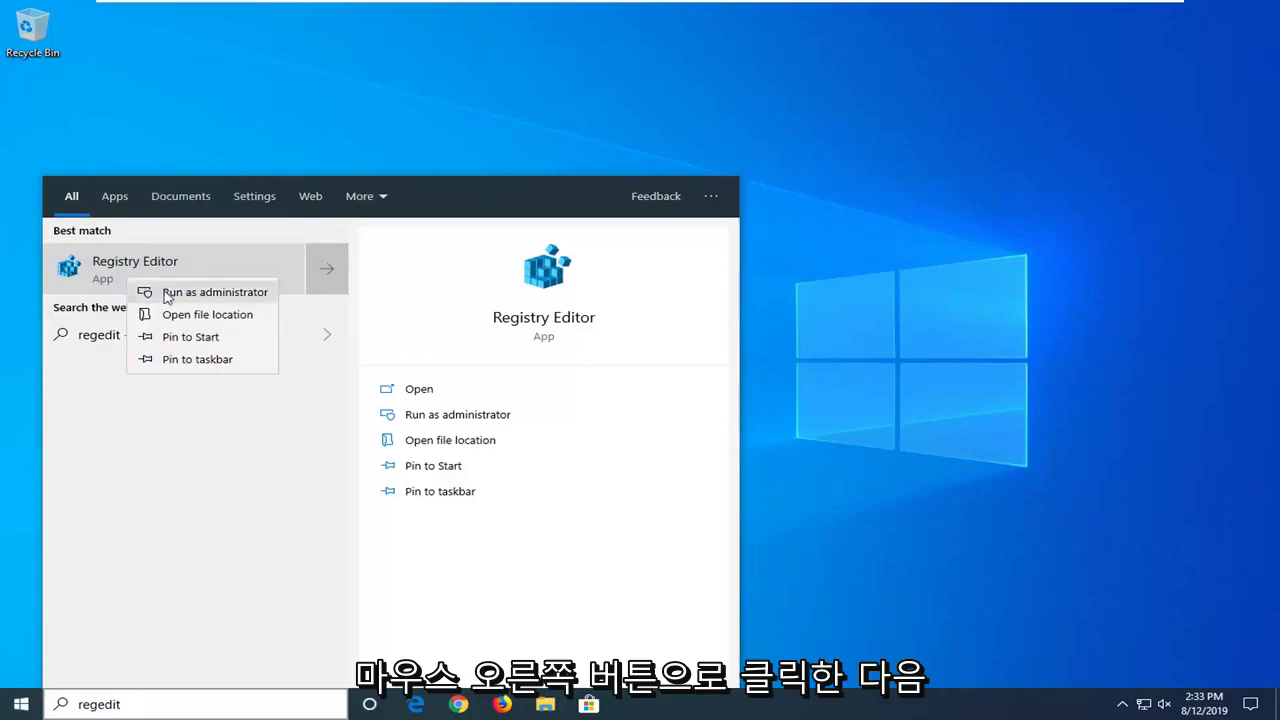
click(182, 293)
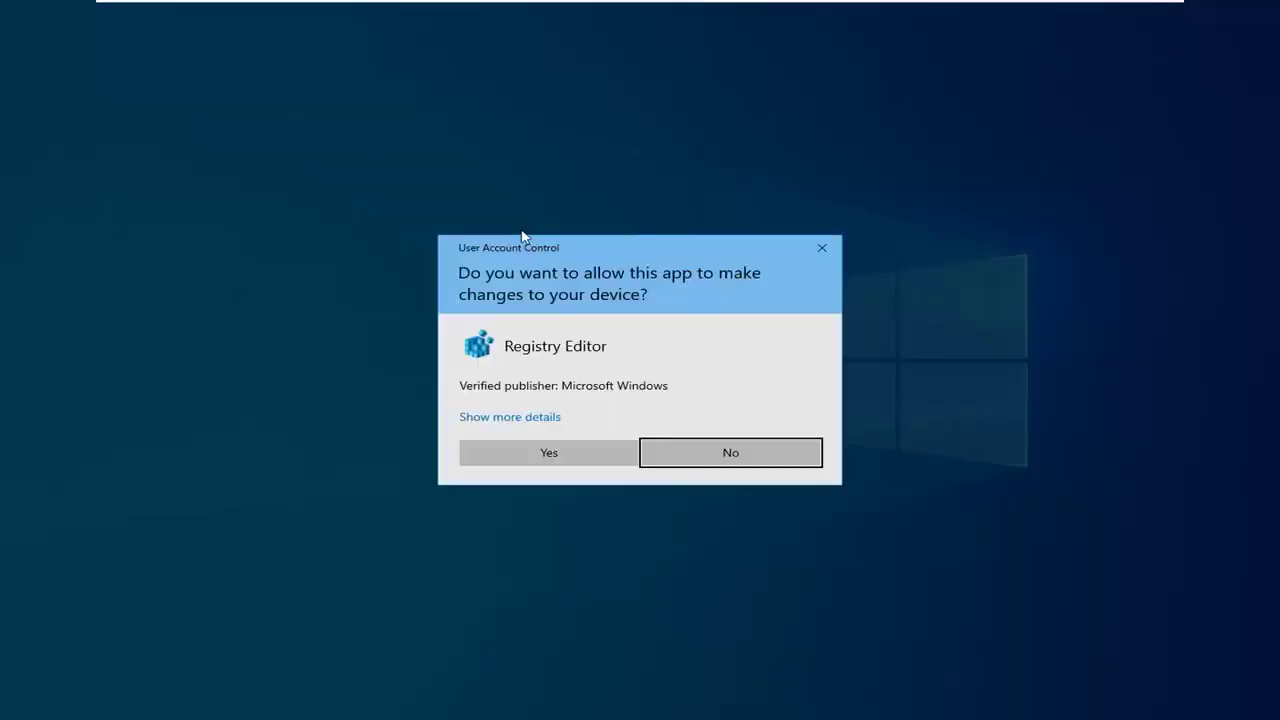
click(537, 456)
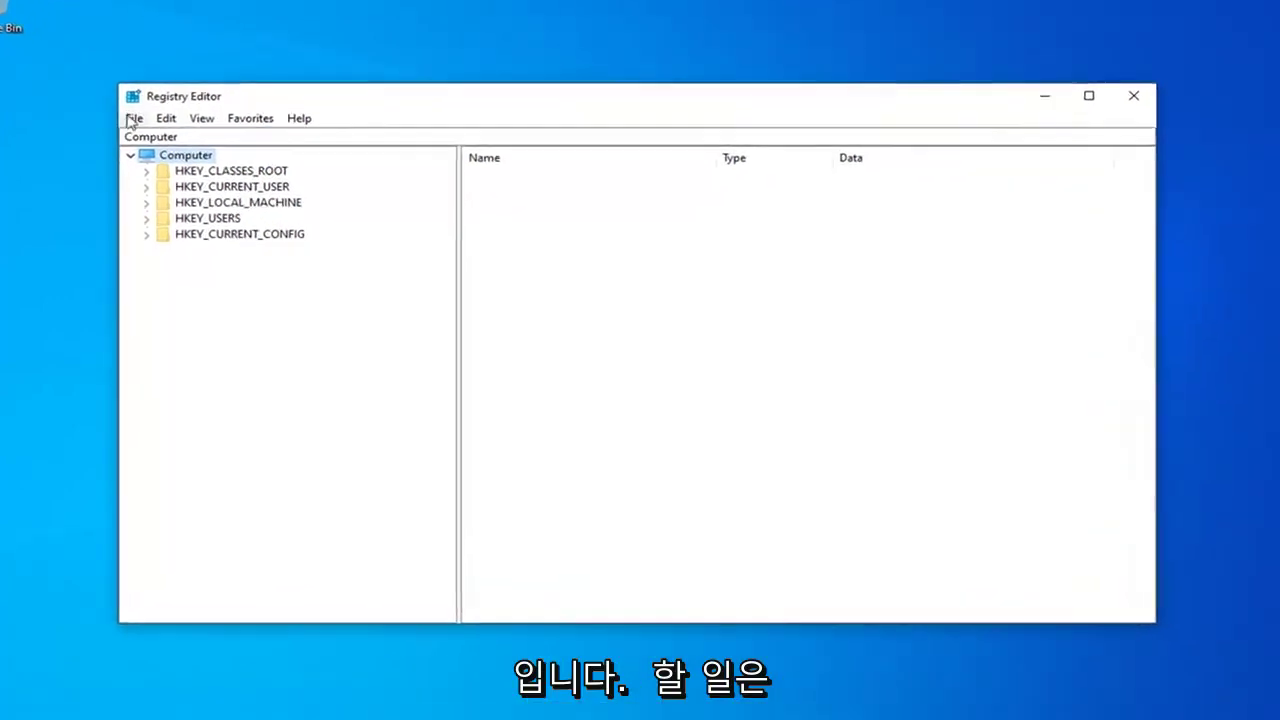
click(122, 114)
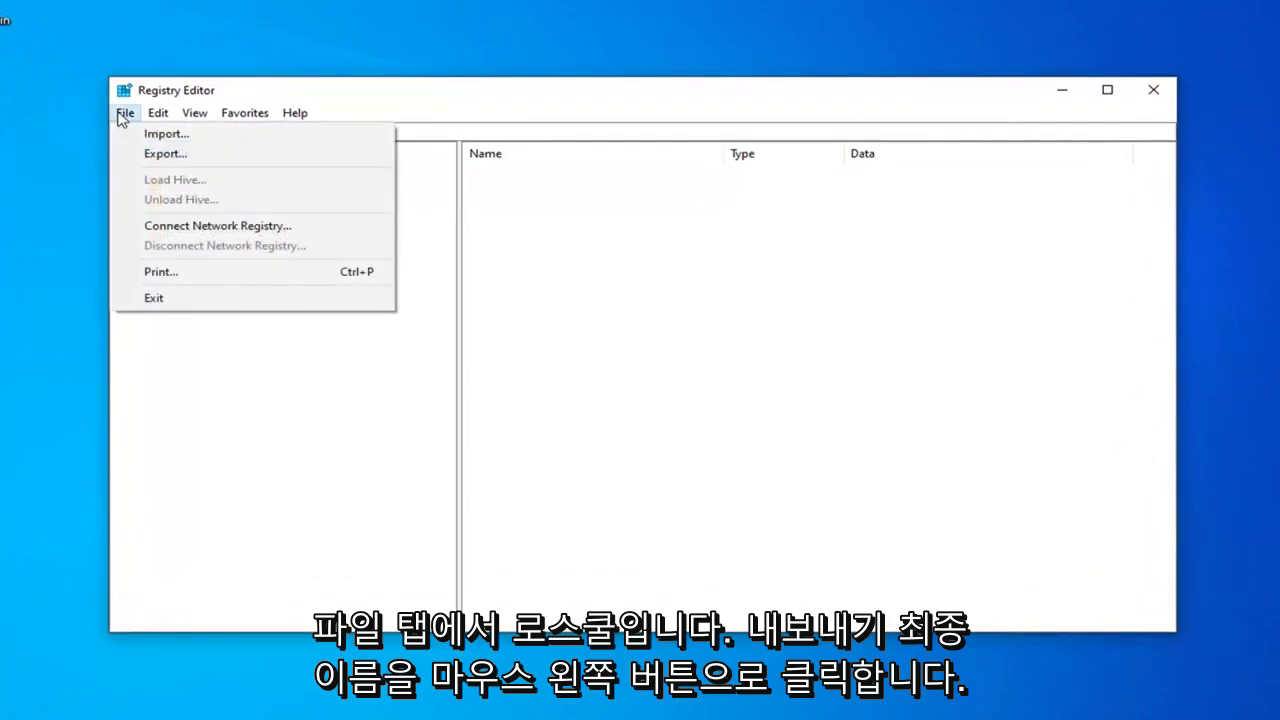
click(155, 155)
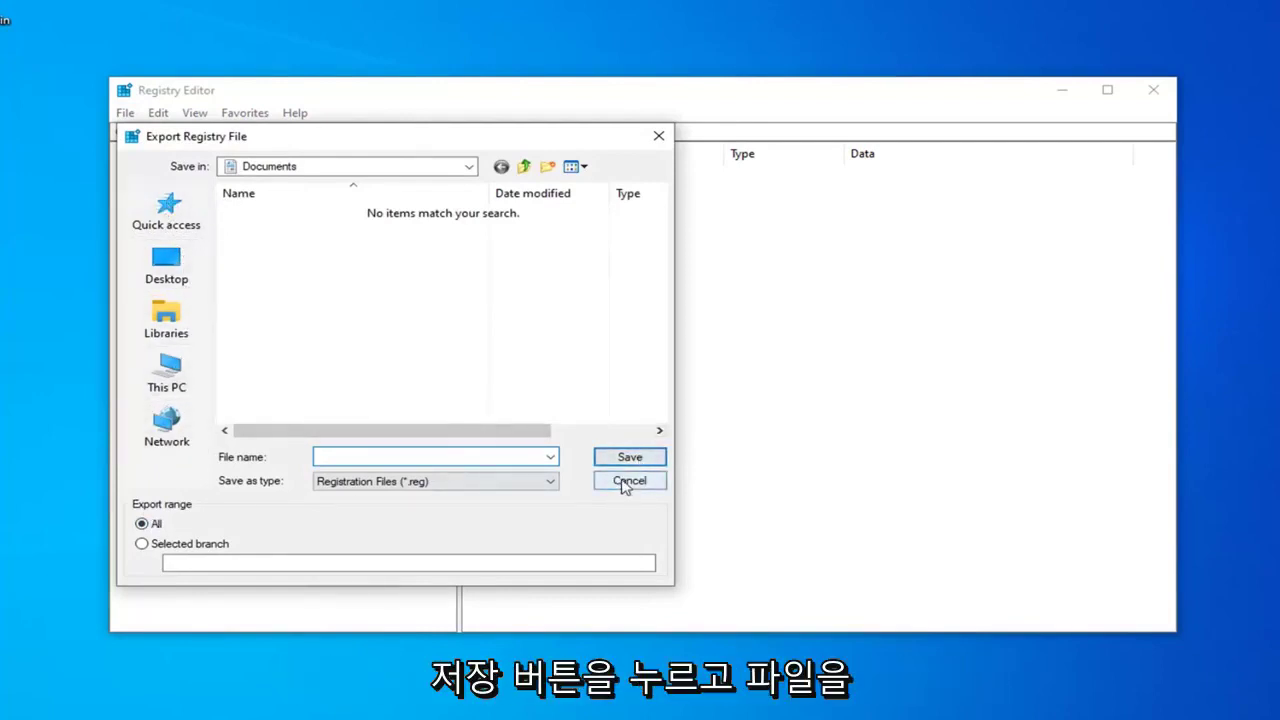
click(623, 481)
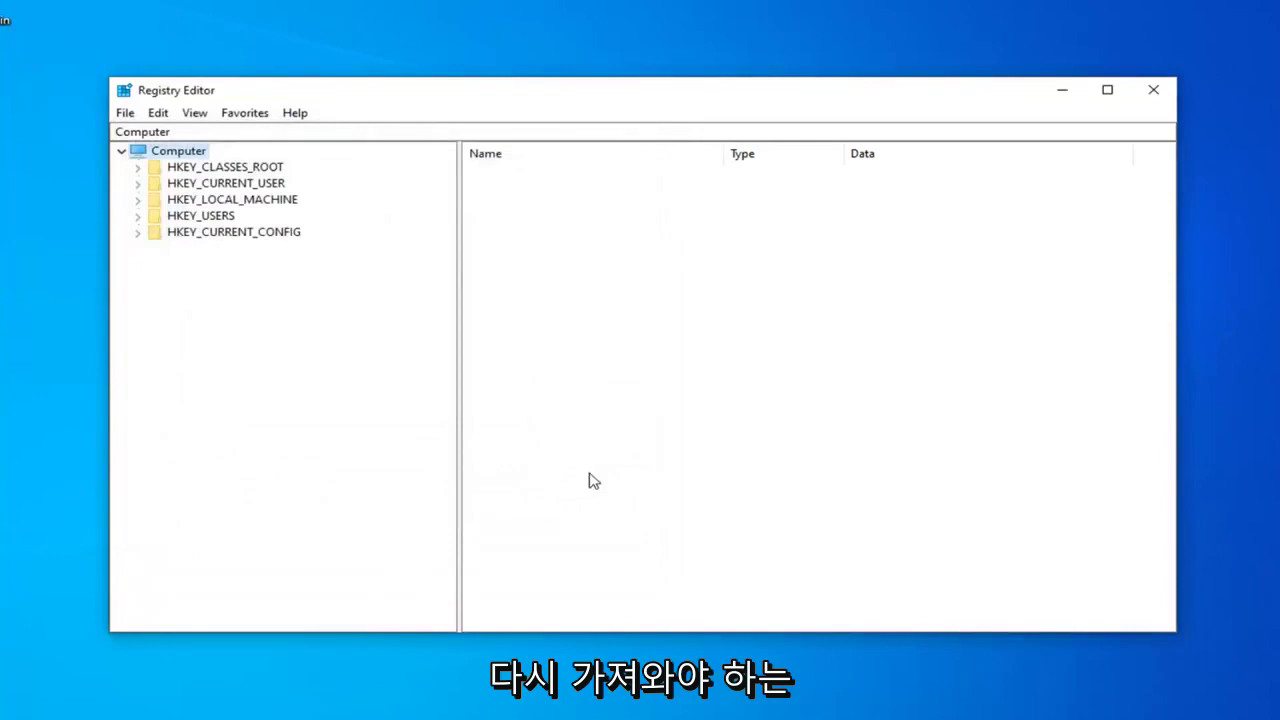
click(121, 114)
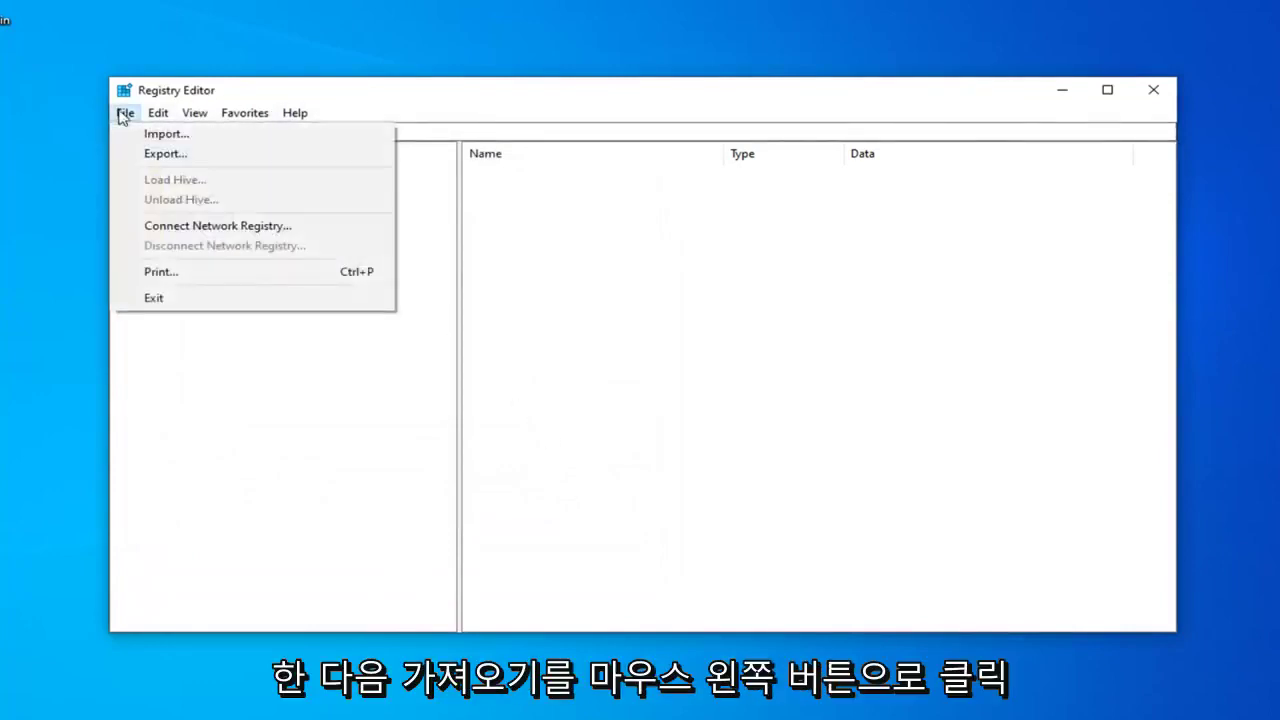
click(150, 135)
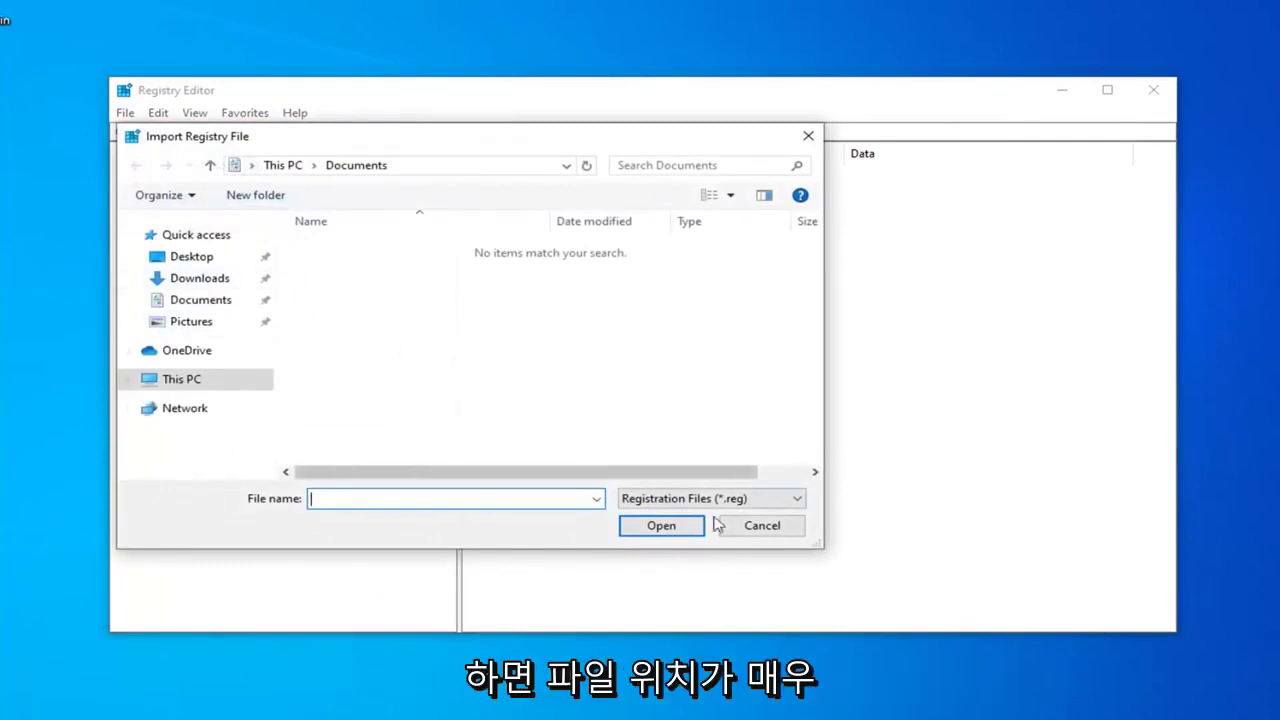
click(762, 525)
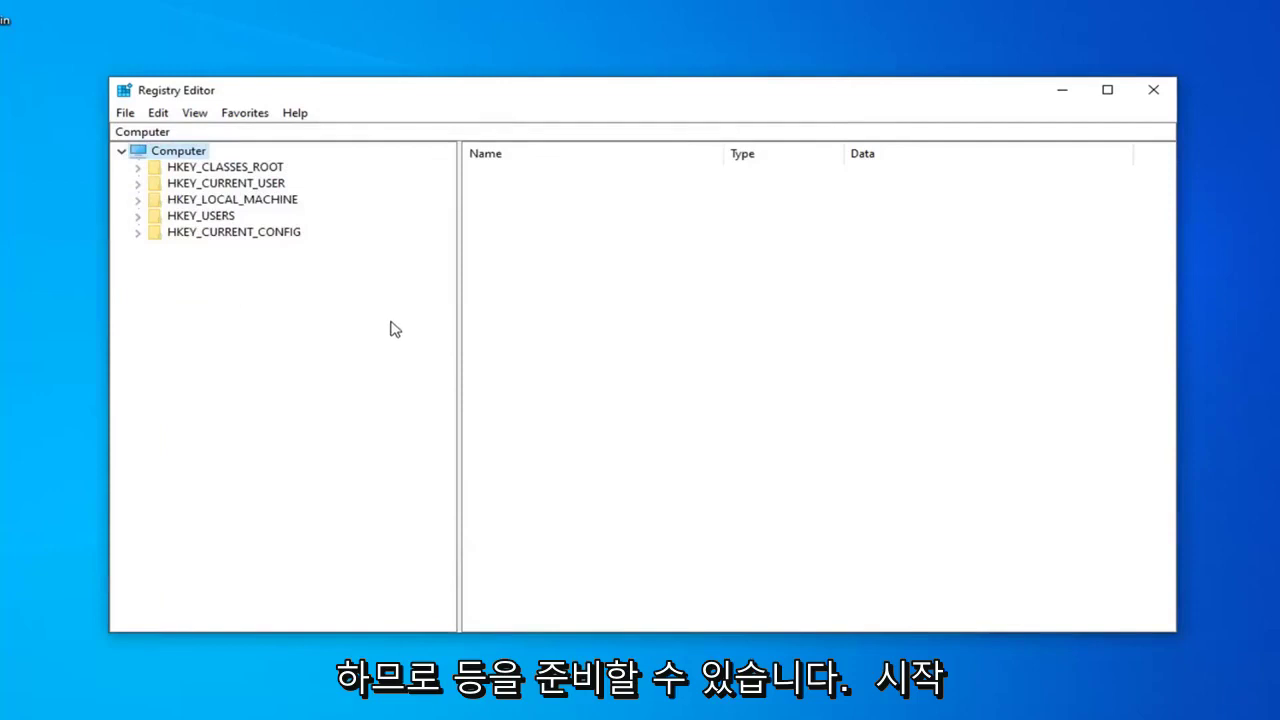
- Expand HKEY_CURRENT_USER, then SOFTWARE, then Classes in the registry tree
click(233, 185)
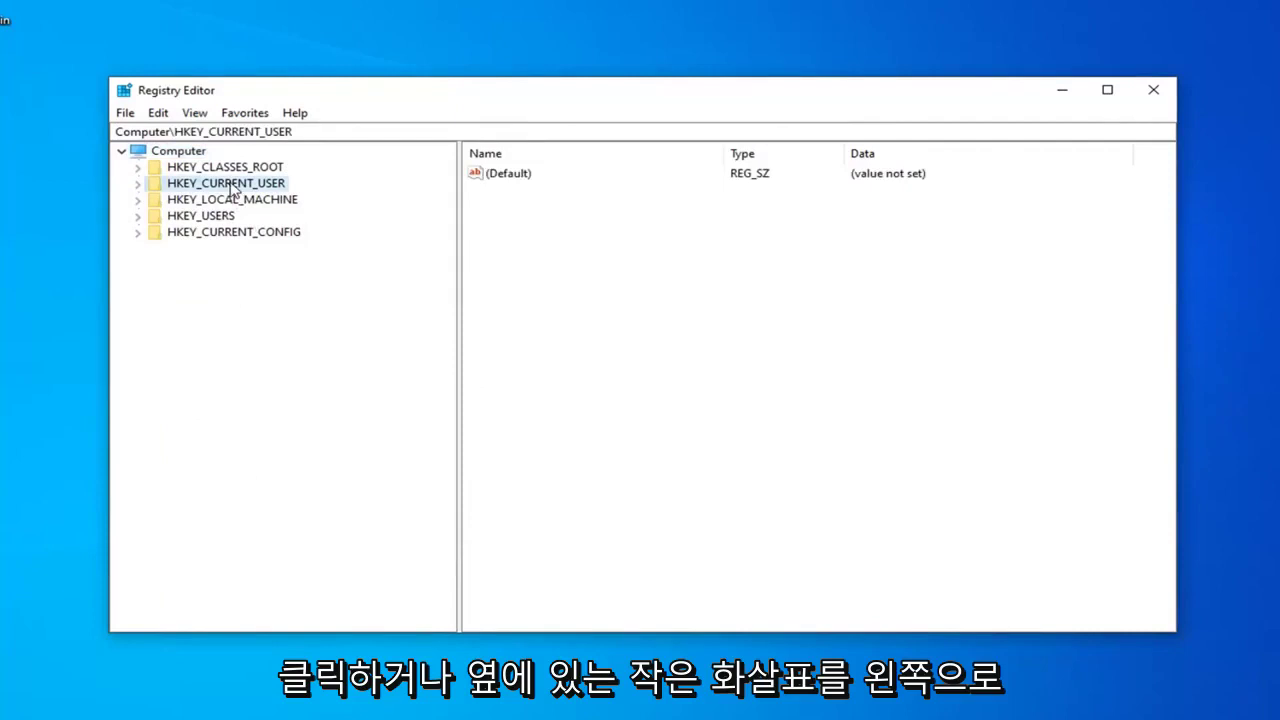
double_click(232, 188)
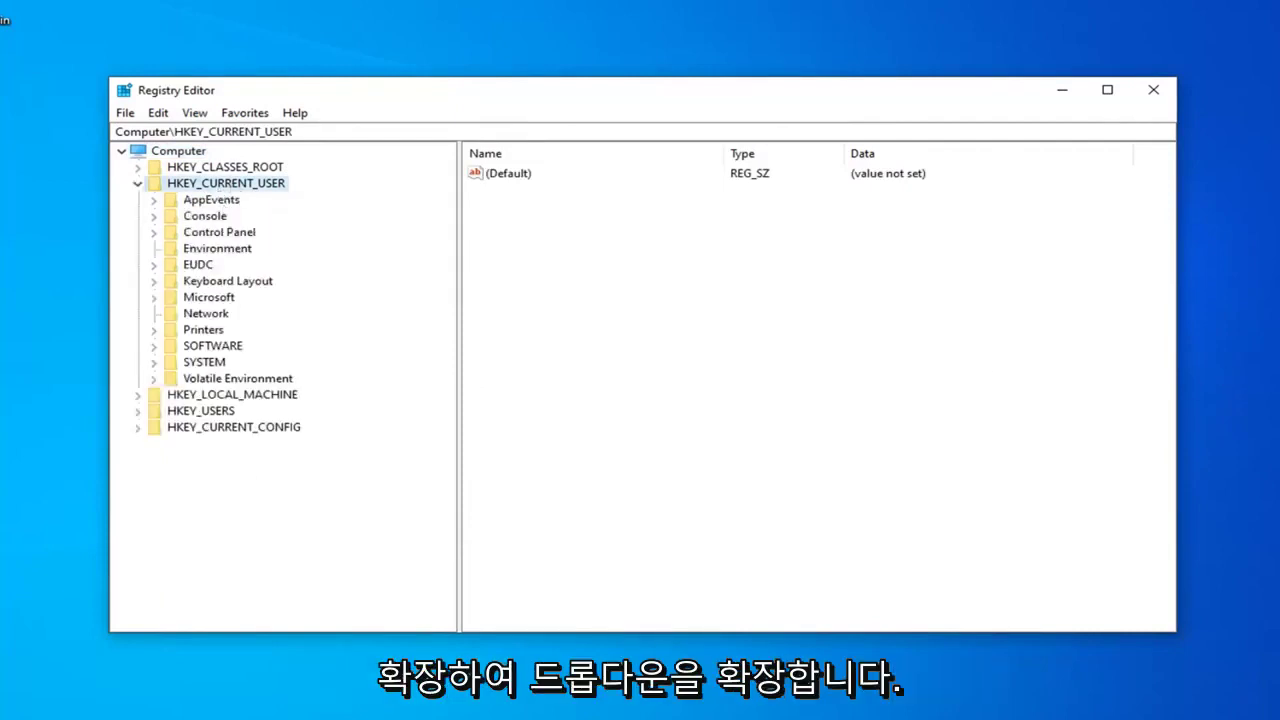
double_click(205, 346)
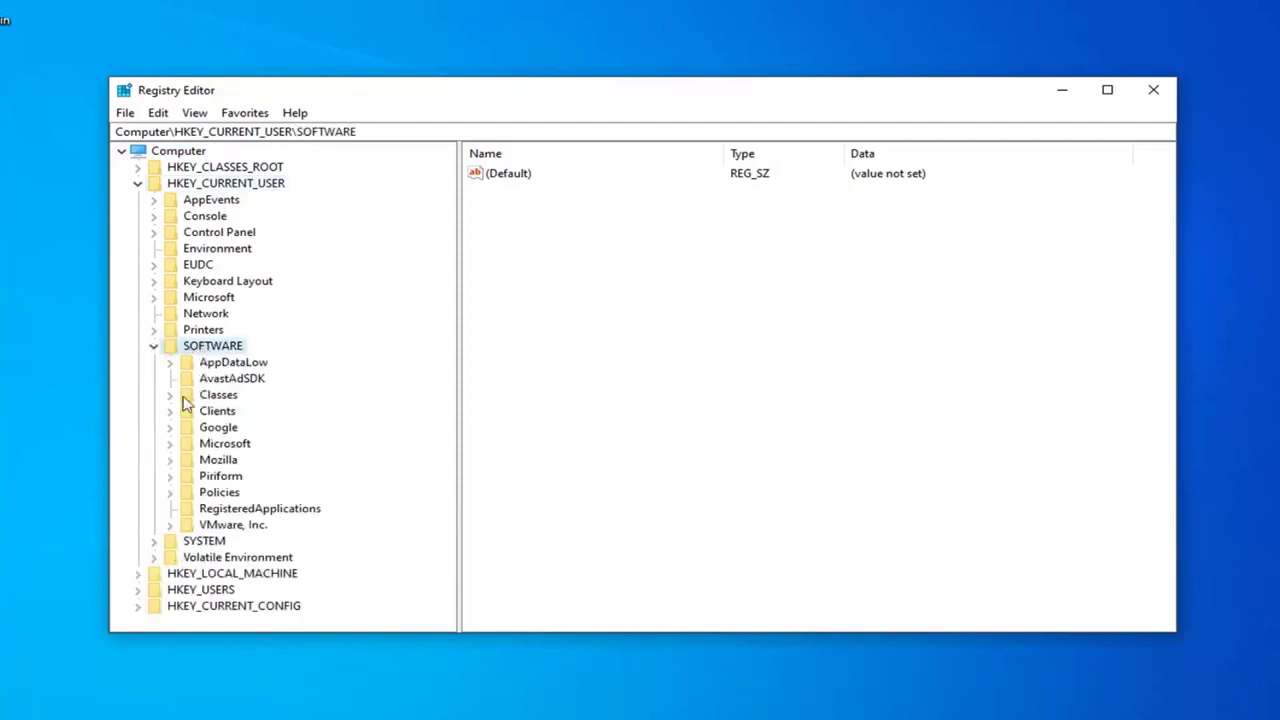
click(227, 399)
click(171, 397)
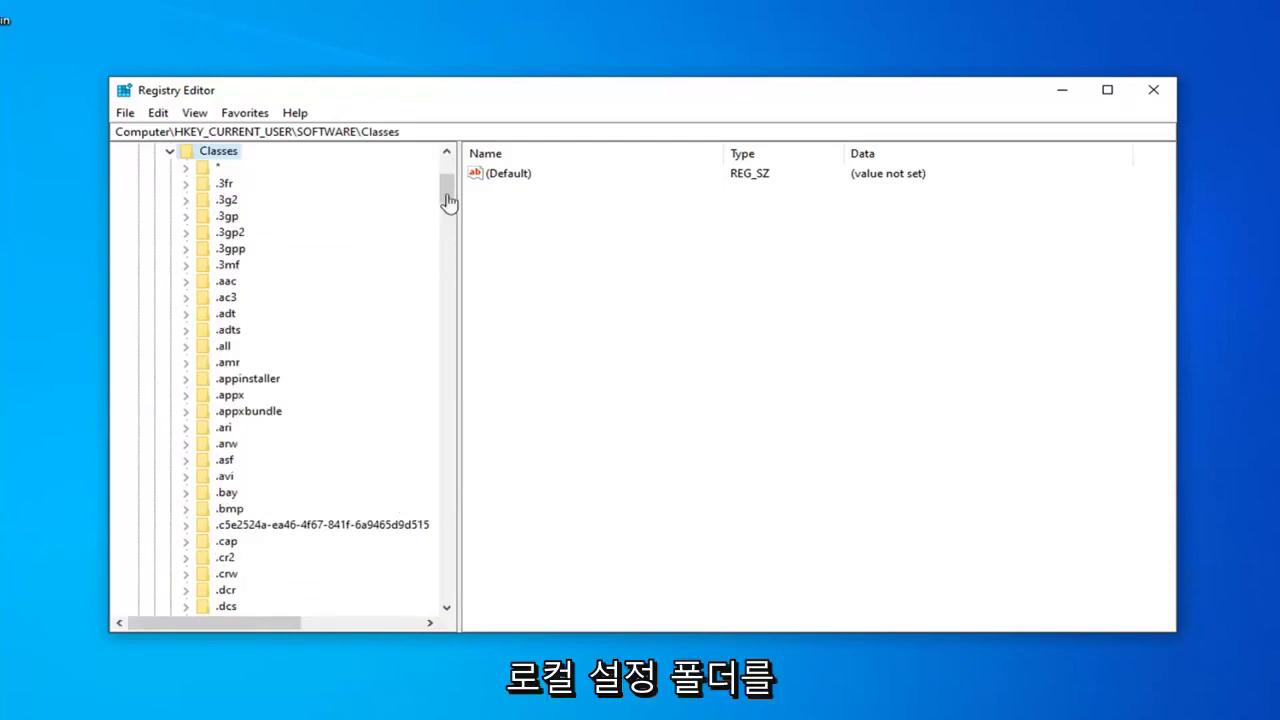
- Expand Local Settings > Software > Microsoft > Windows > Shell to reveal BagMRU, Bags and MuiCache
scroll(370, 368, down, 4)
scroll(370, 368, down, 20)
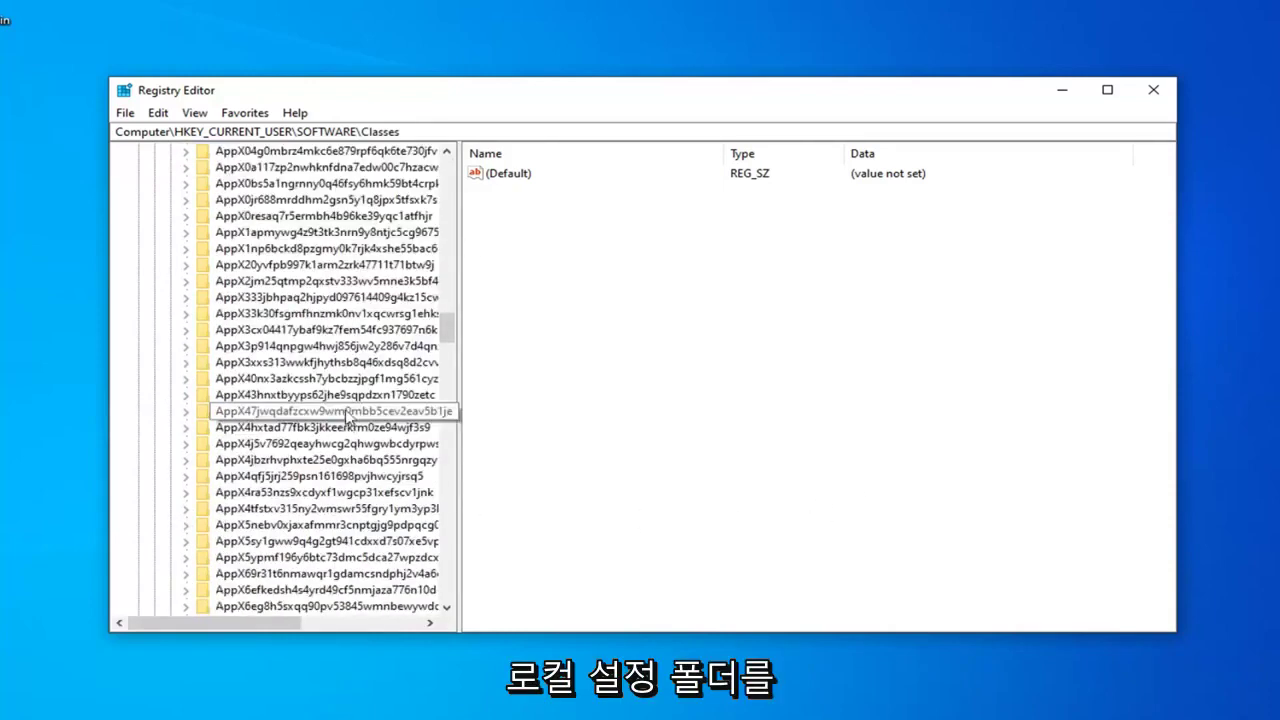
scroll(350, 420, down, 20)
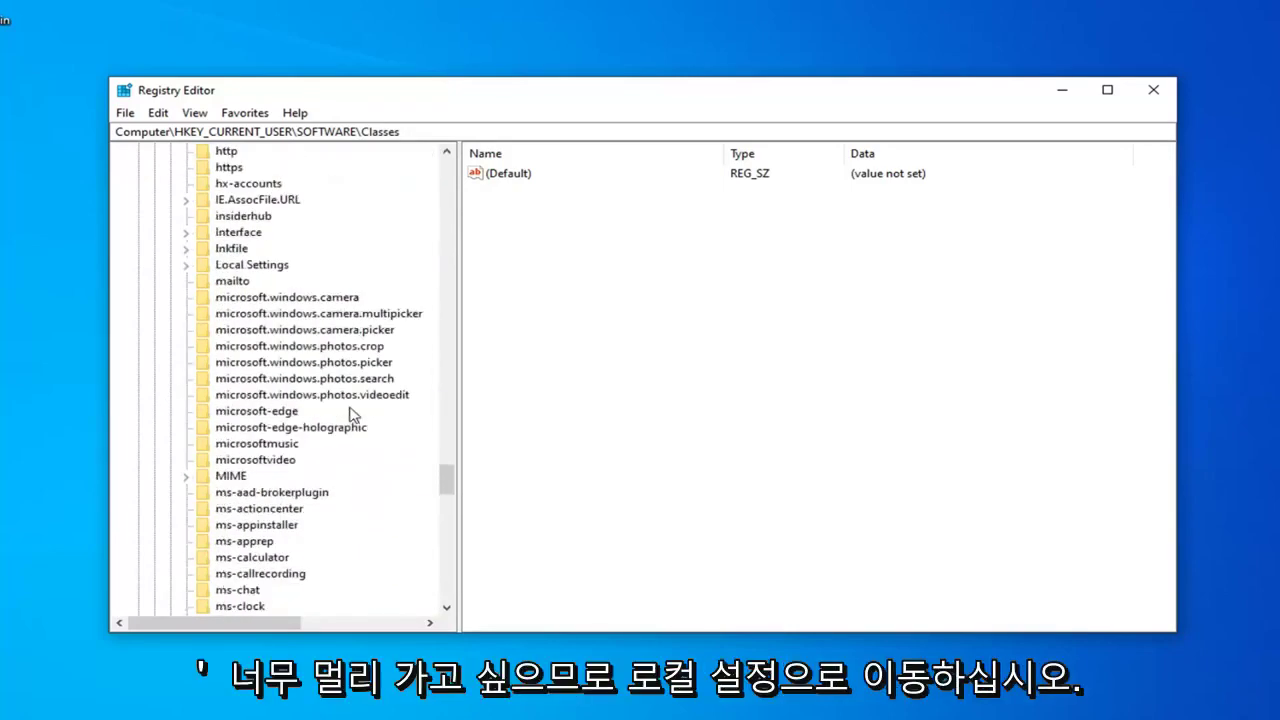
click(245, 265)
scroll(245, 268, up, 3)
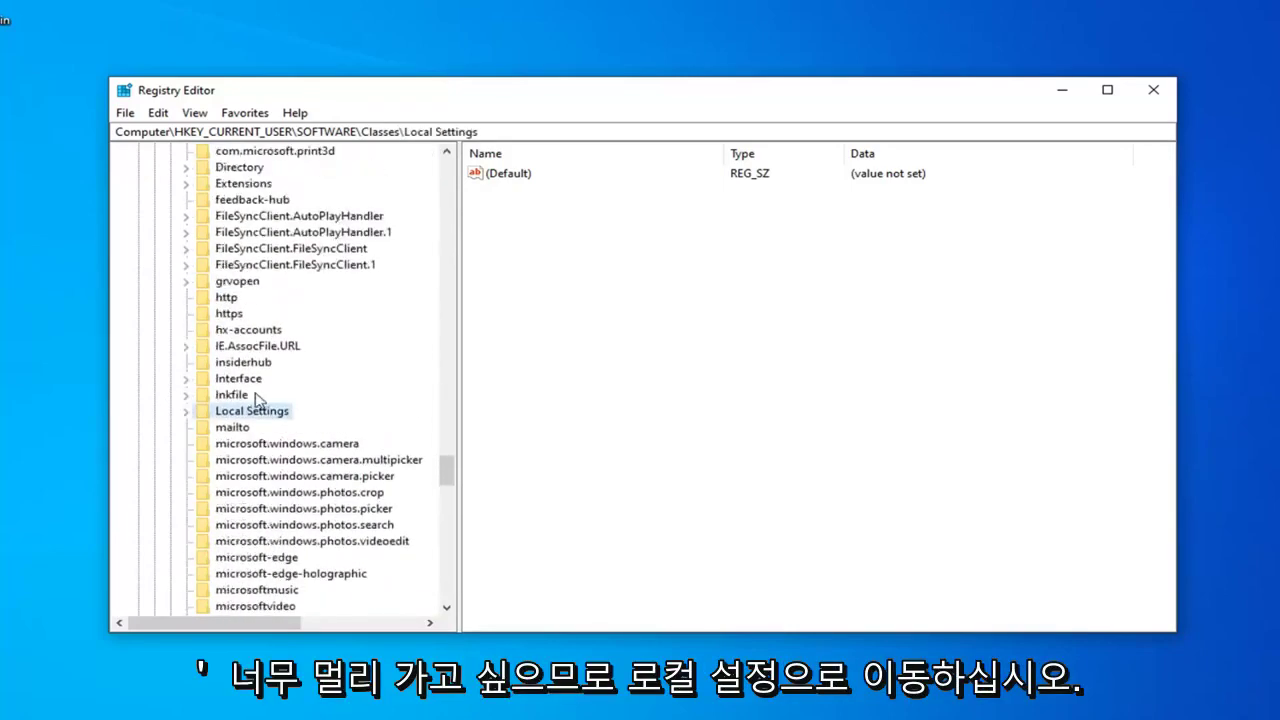
click(185, 412)
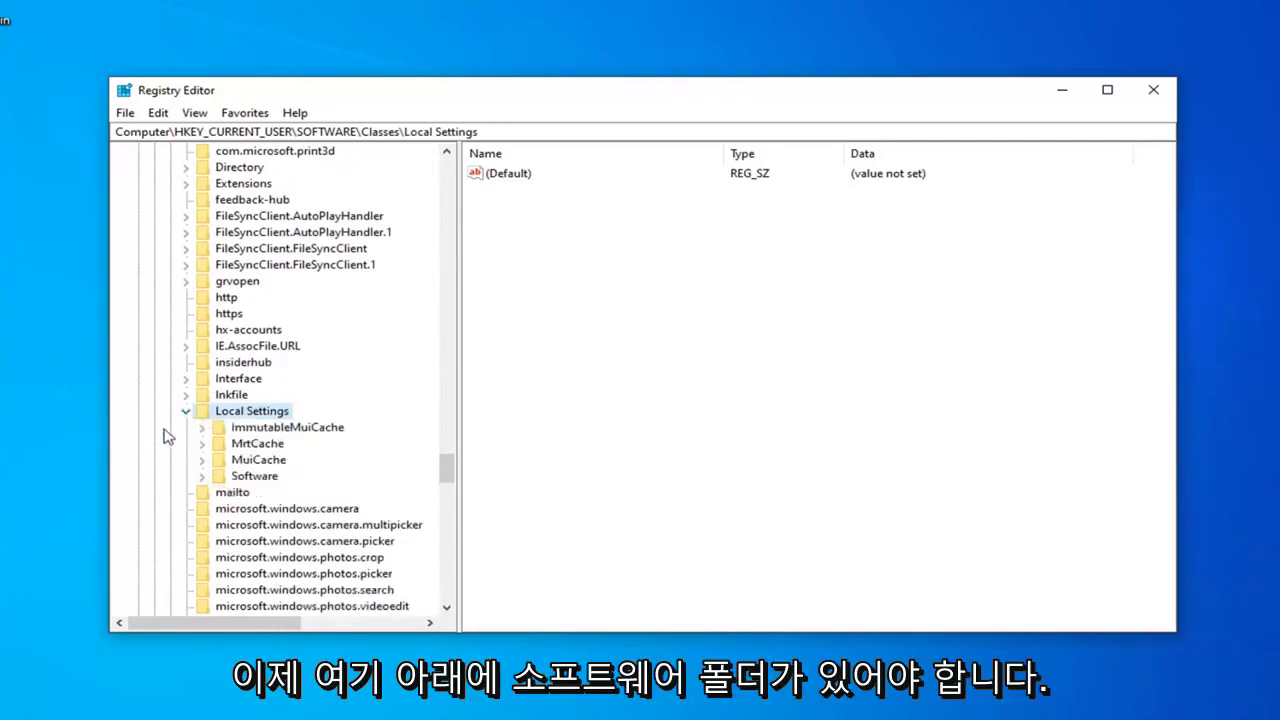
click(232, 478)
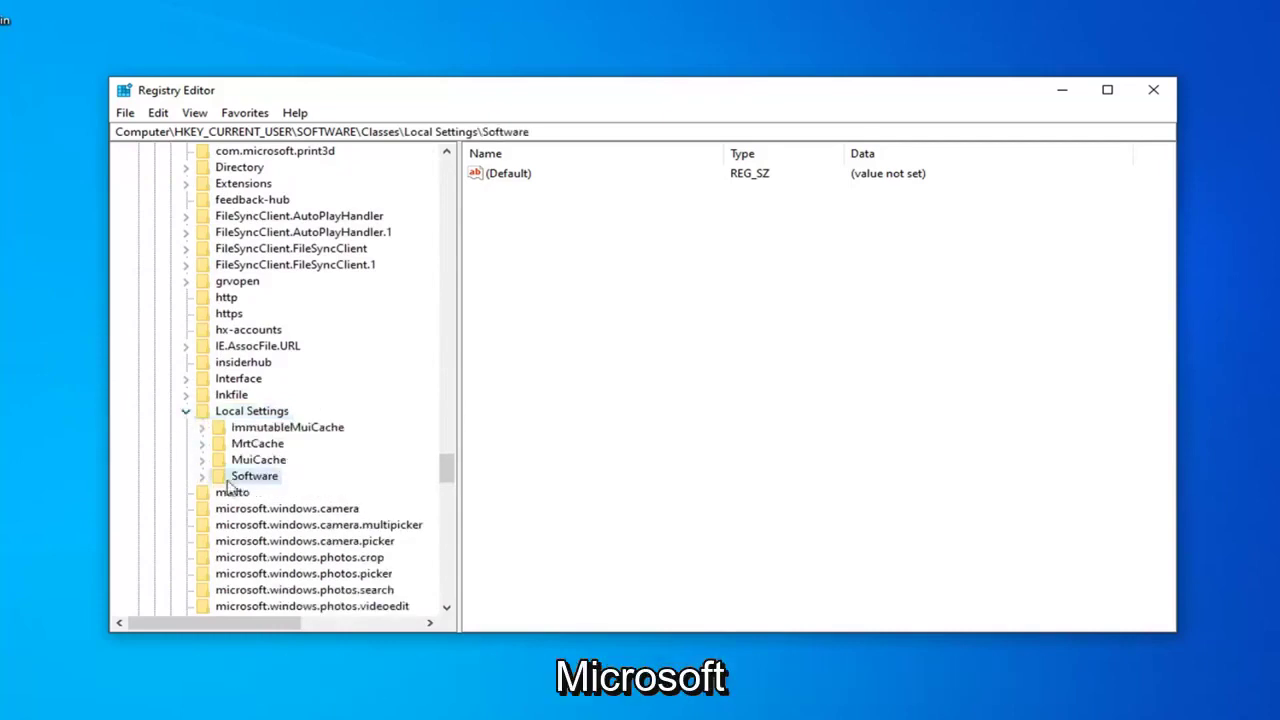
click(203, 478)
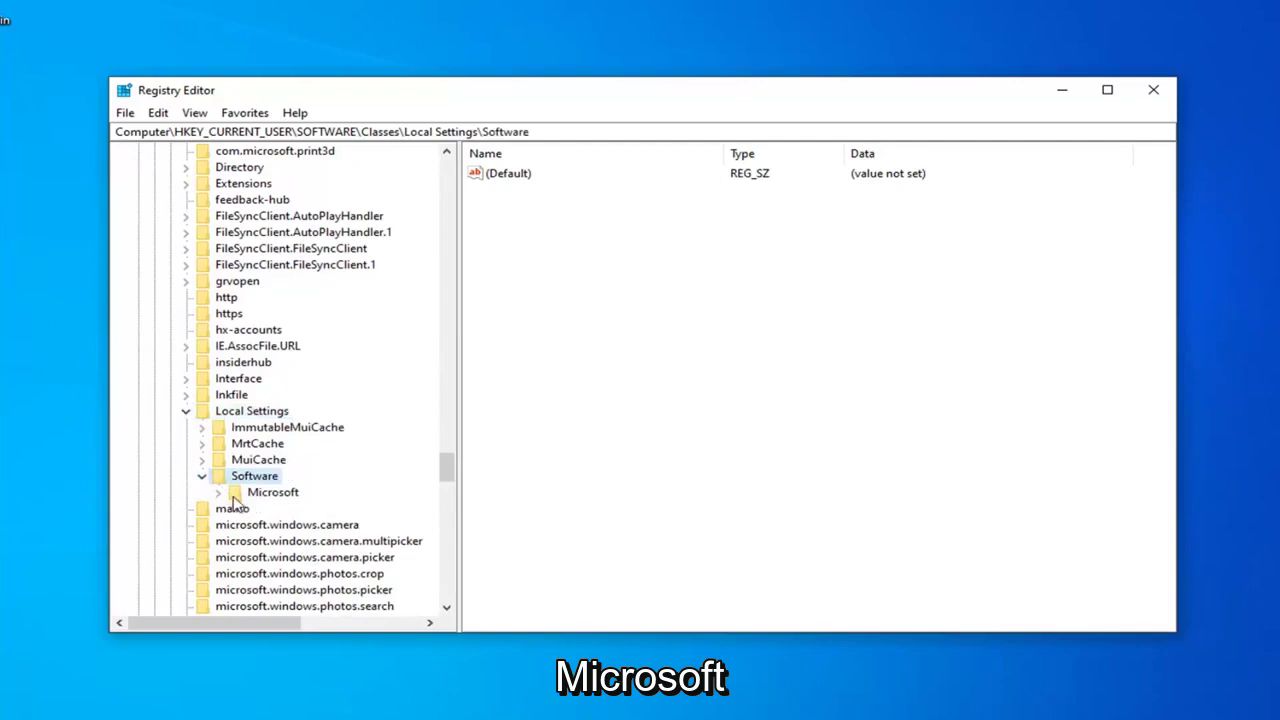
click(217, 493)
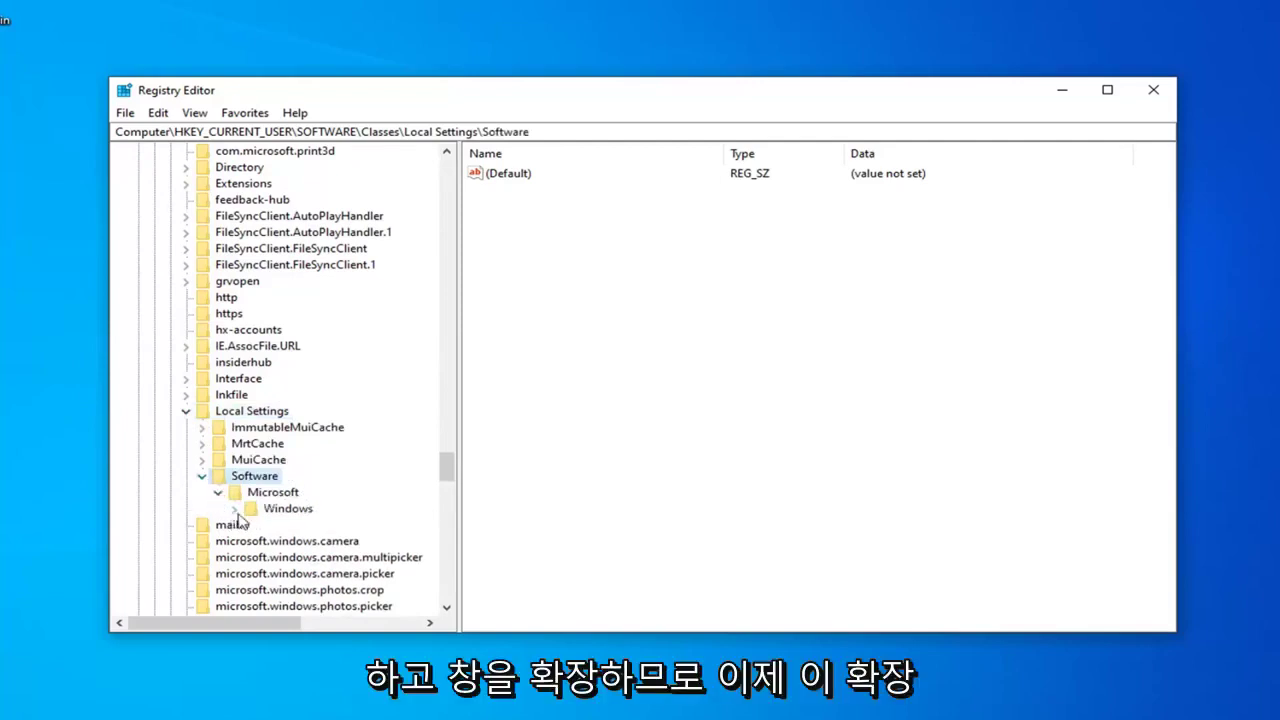
click(234, 509)
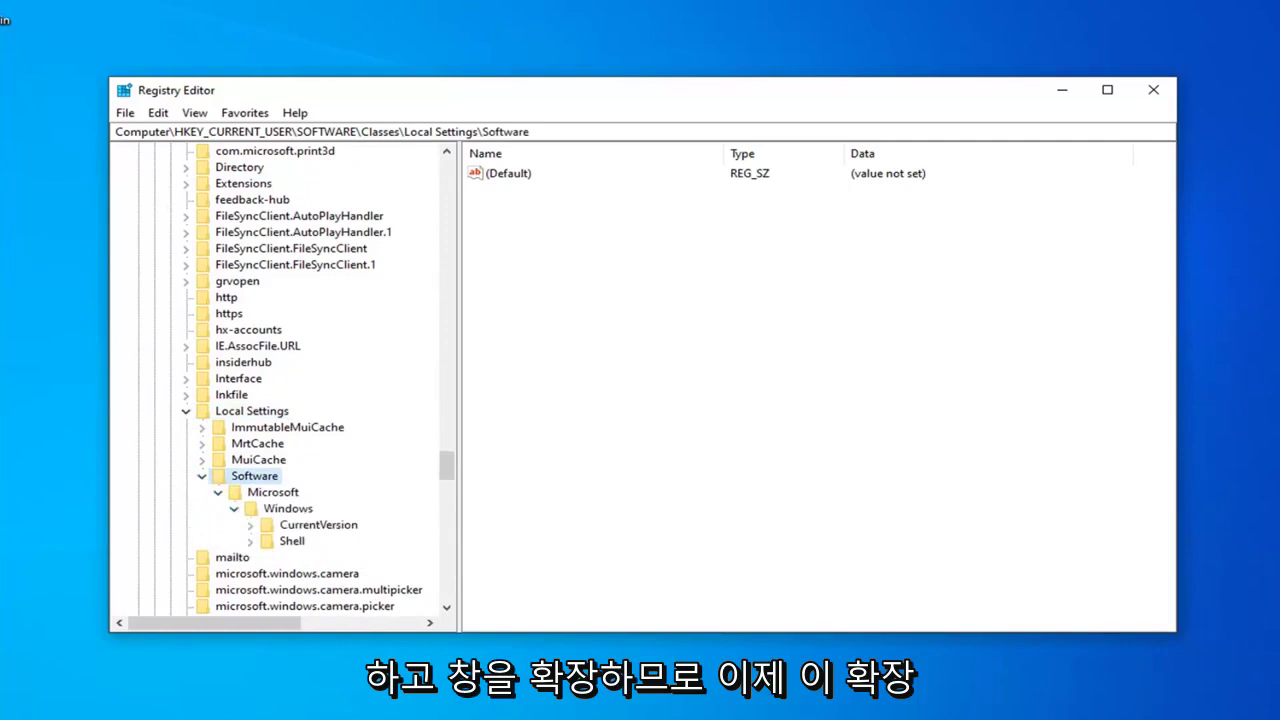
click(295, 543)
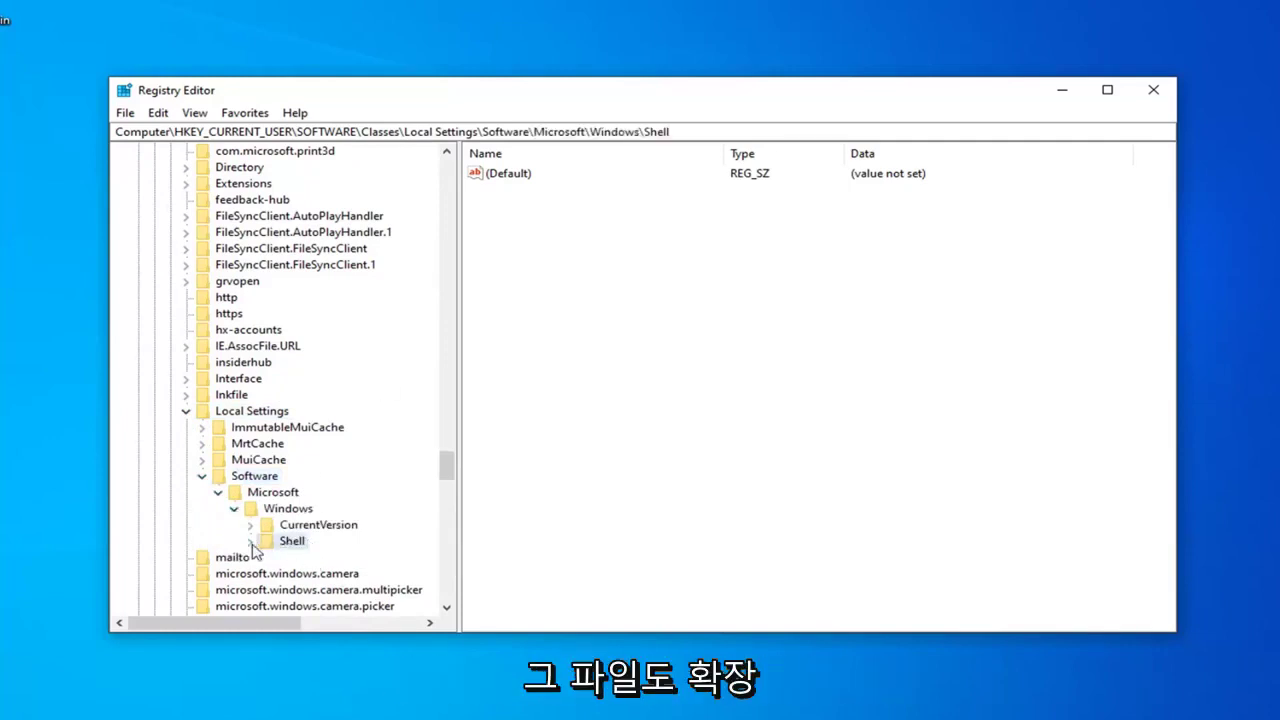
click(250, 541)
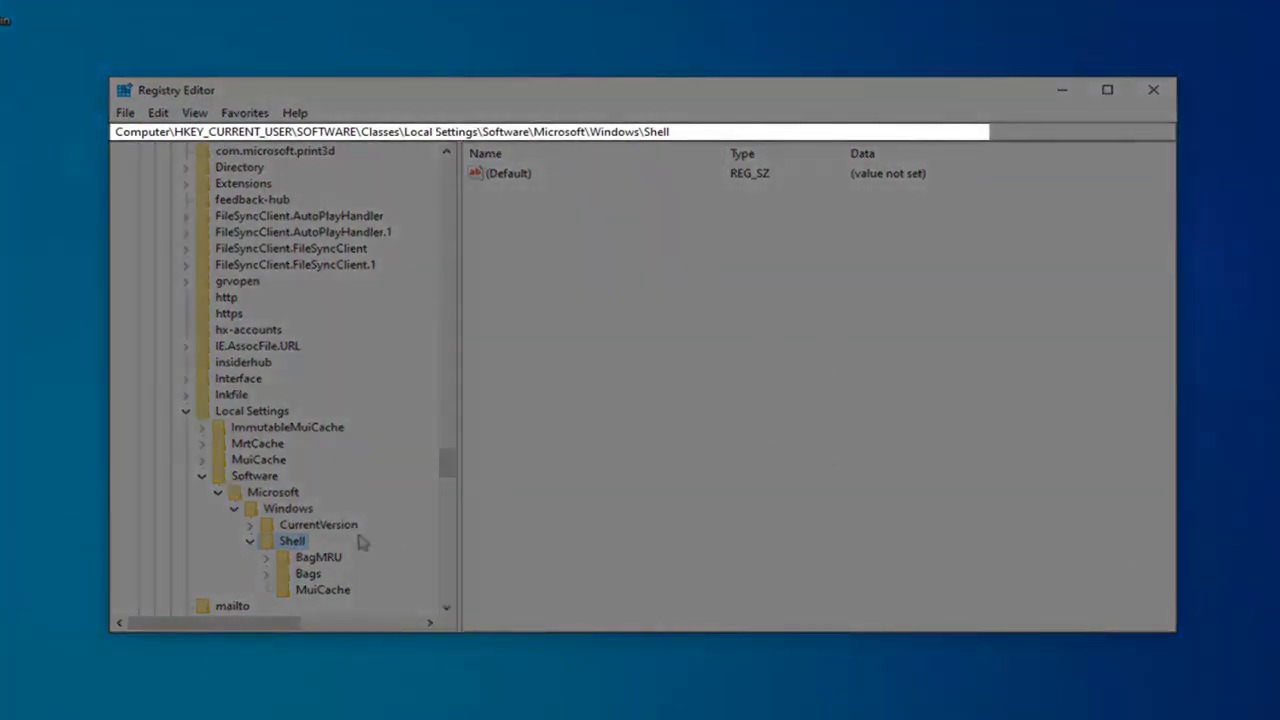
drag(445, 462, 447, 481)
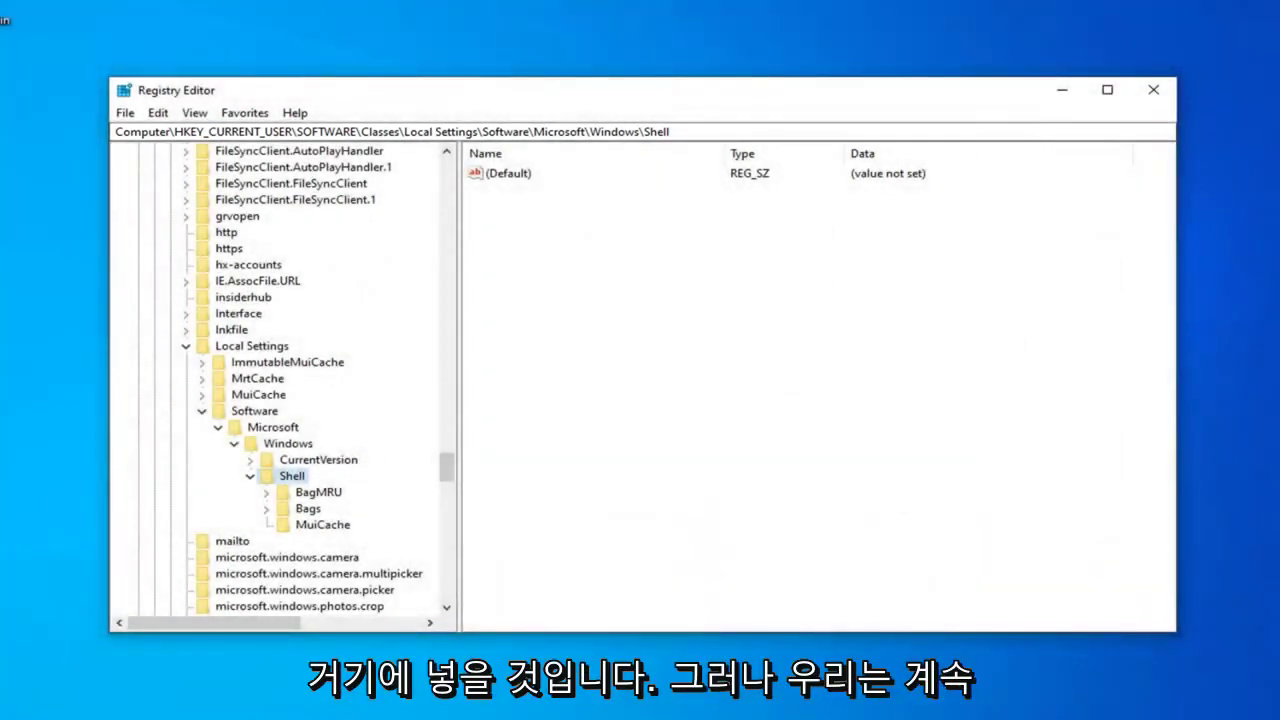
- Delete the BagMRU key, then the Bags key, confirming each deletion
click(318, 493)
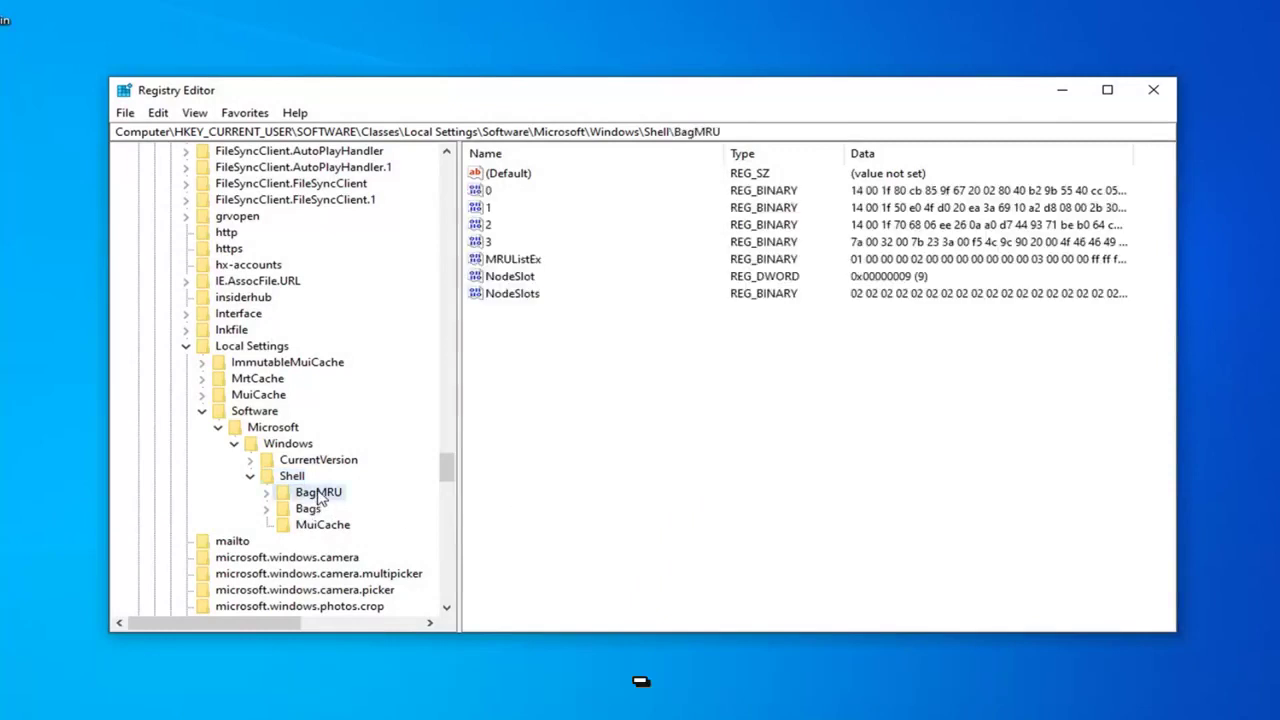
right_click(318, 496)
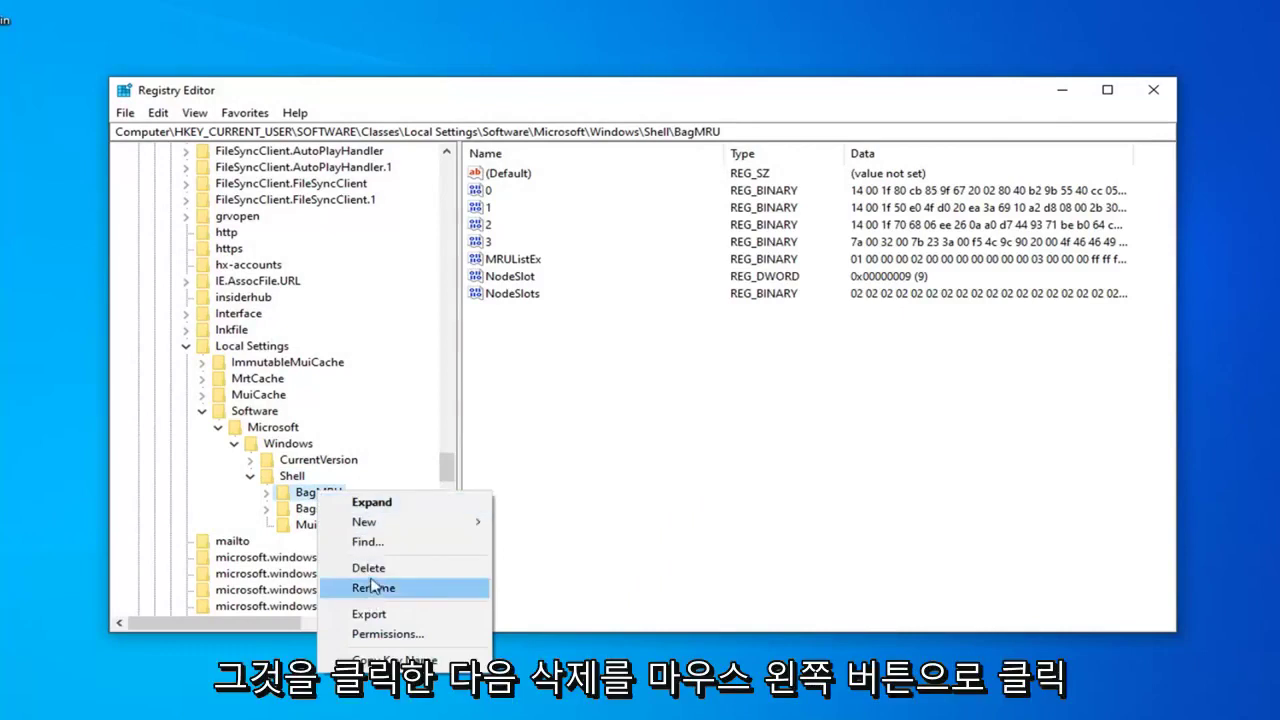
click(370, 569)
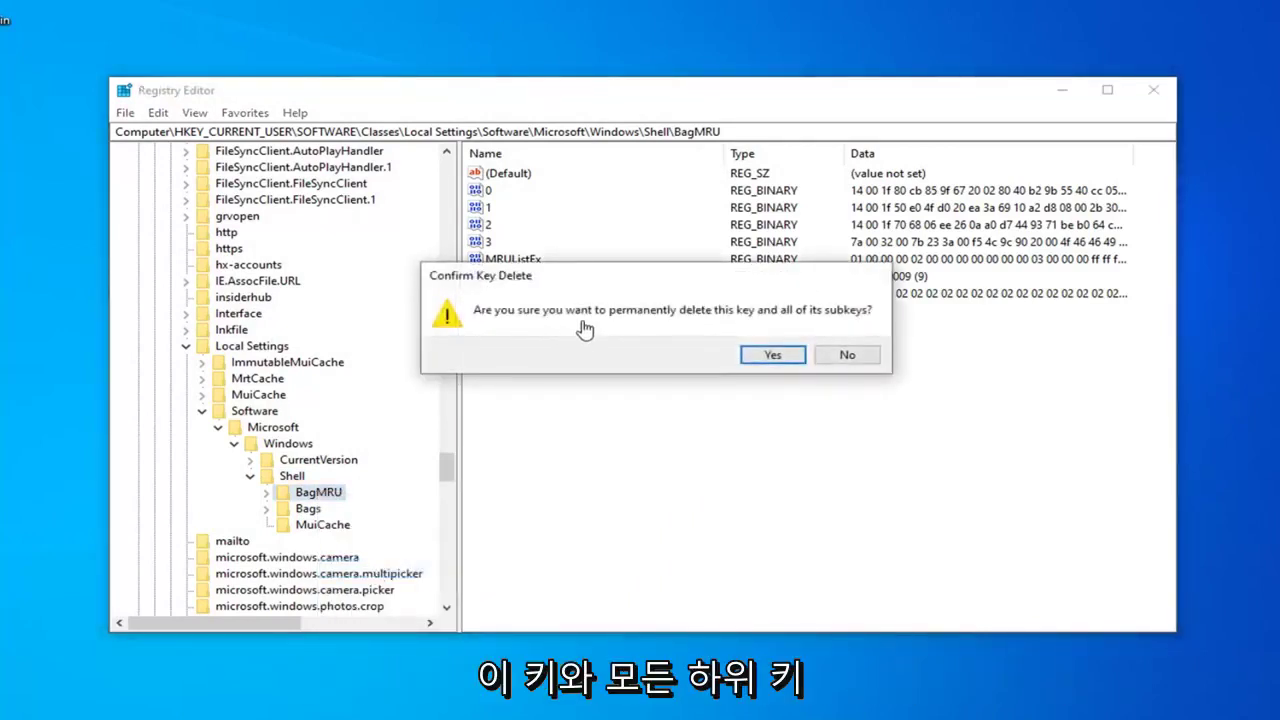
click(775, 354)
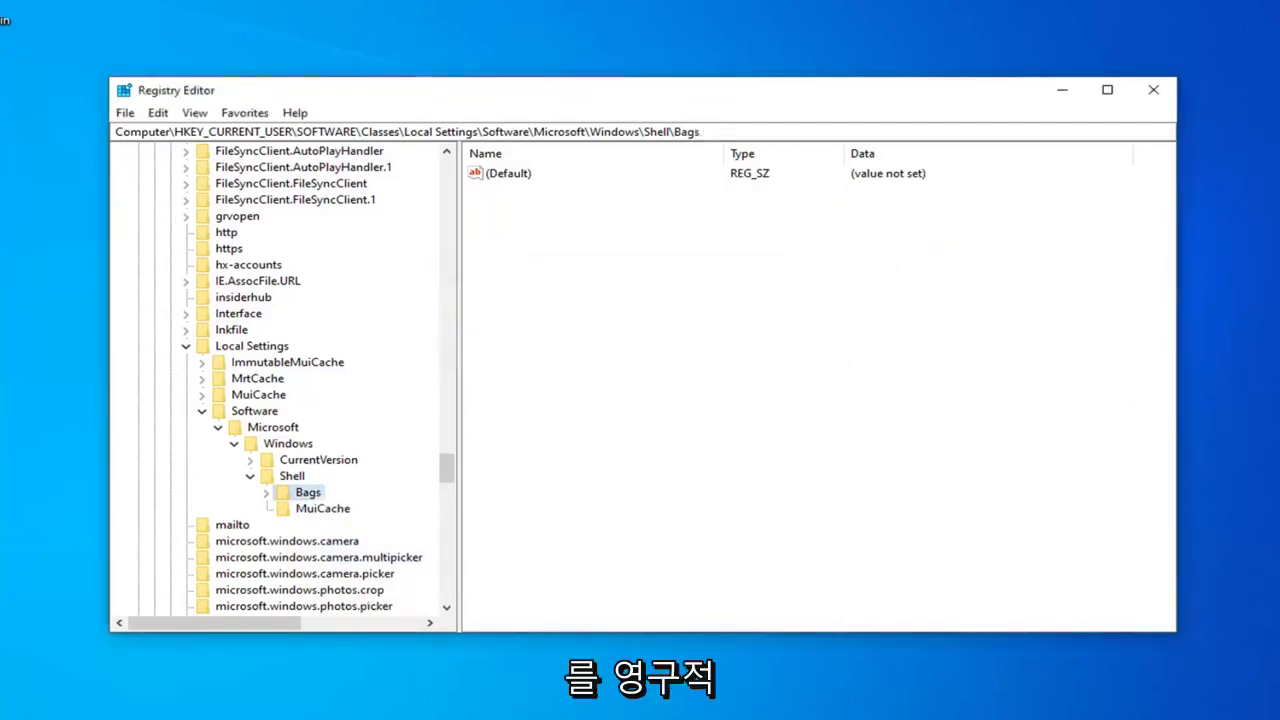
right_click(309, 497)
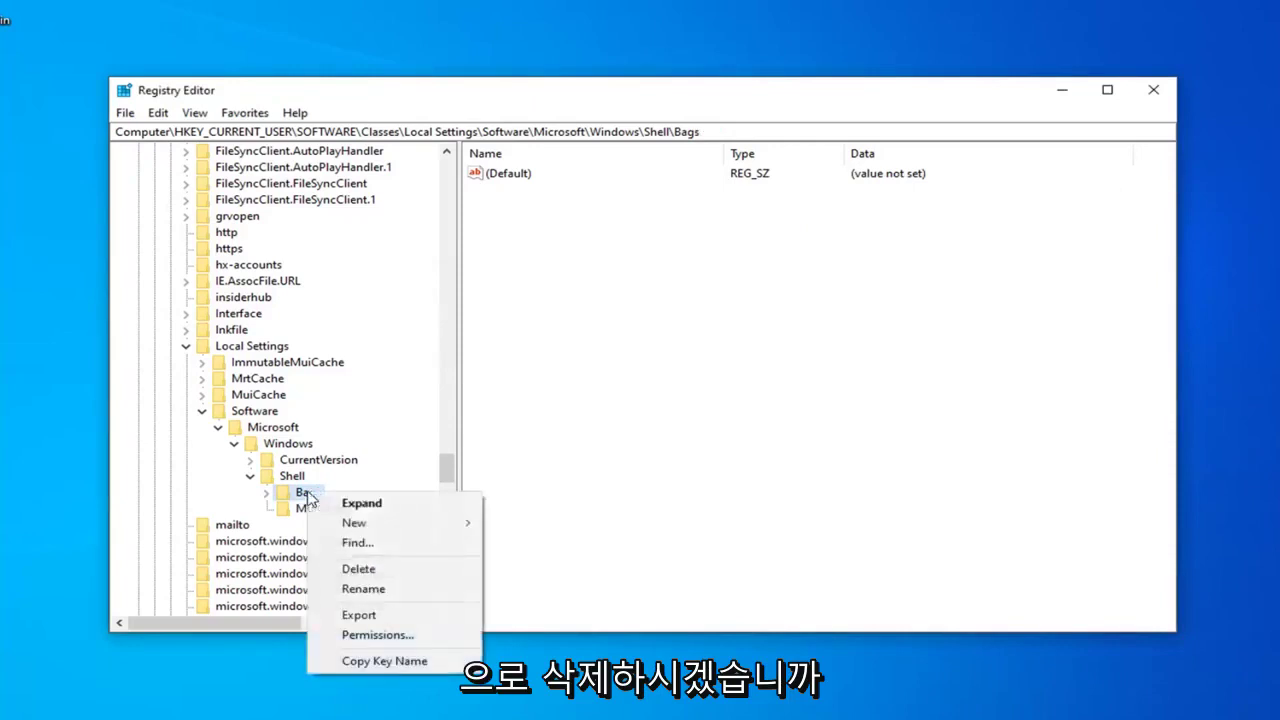
click(363, 568)
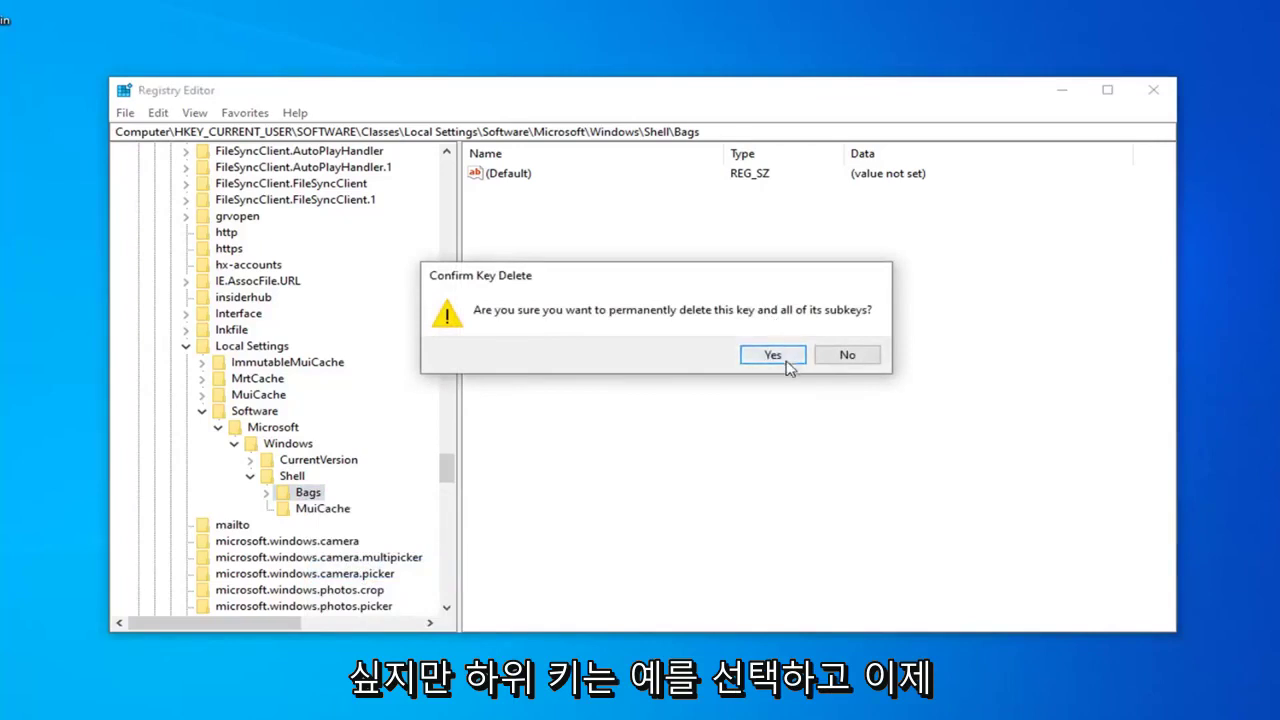
click(786, 362)
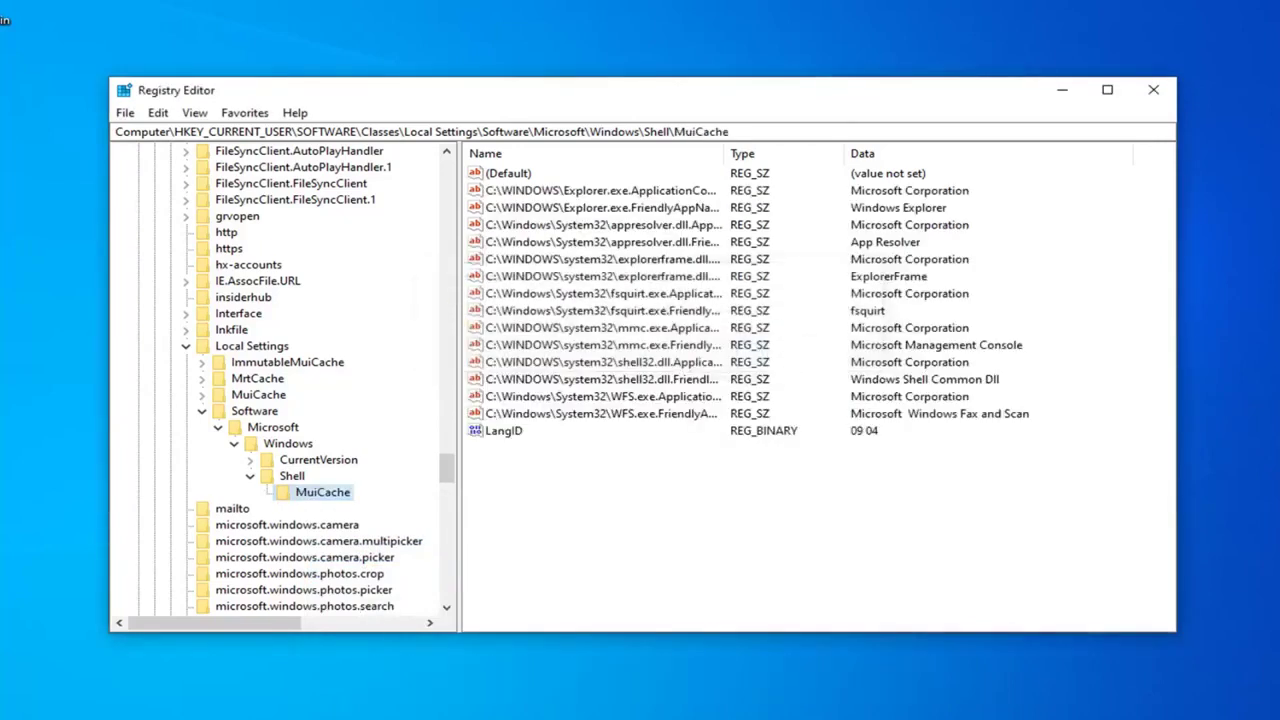
- Collapse the tree from Shell back up to HKEY_CURRENT_USER and close Registry Editor
click(250, 476)
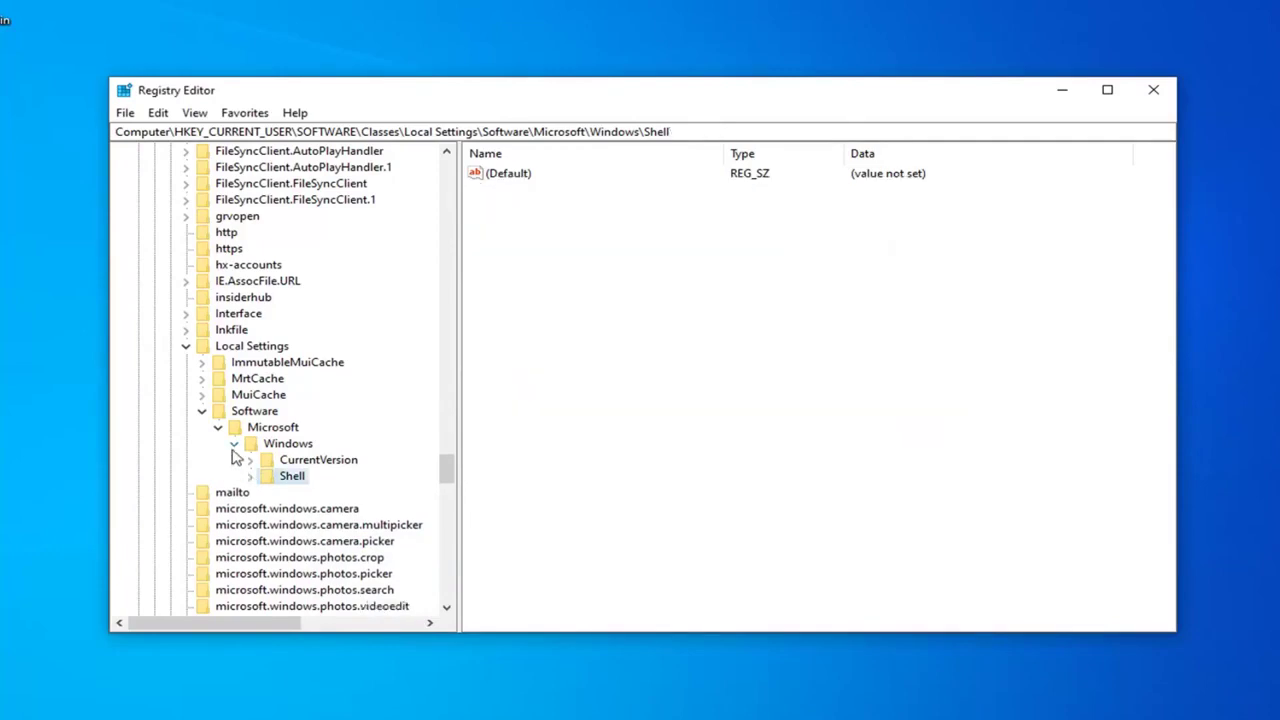
click(234, 443)
click(218, 427)
click(202, 411)
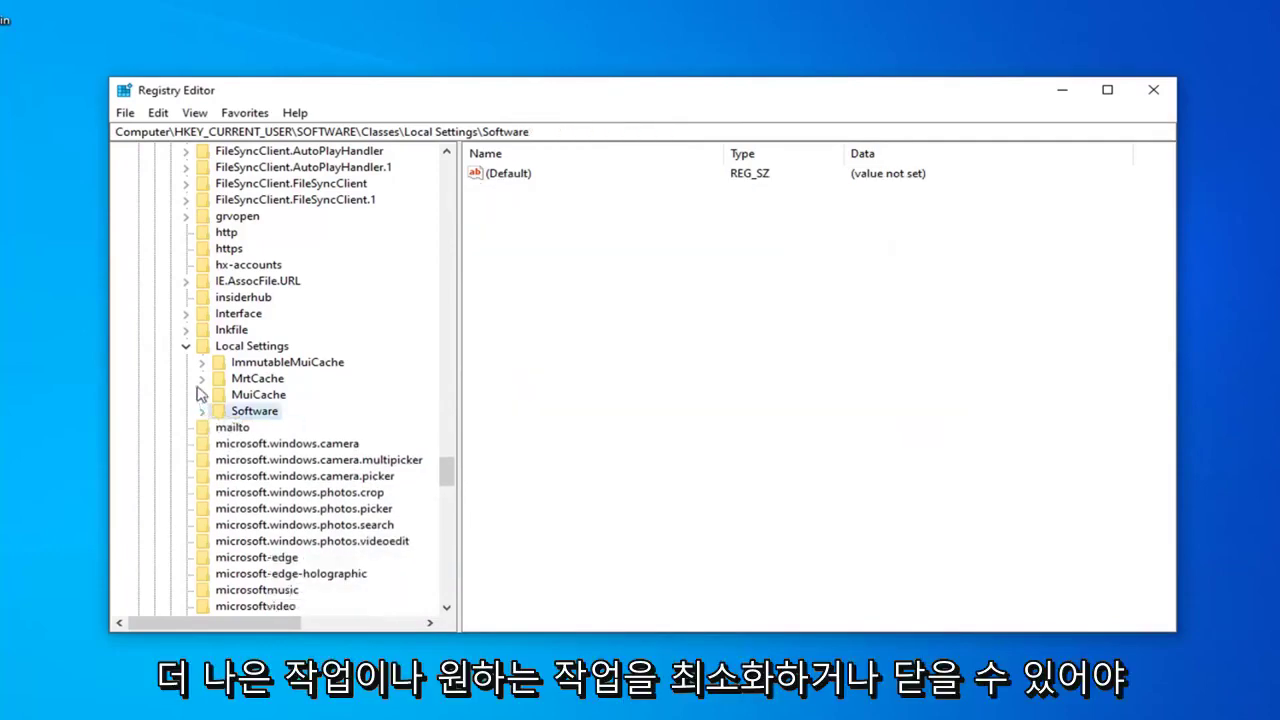
click(185, 346)
drag(447, 470, 447, 203)
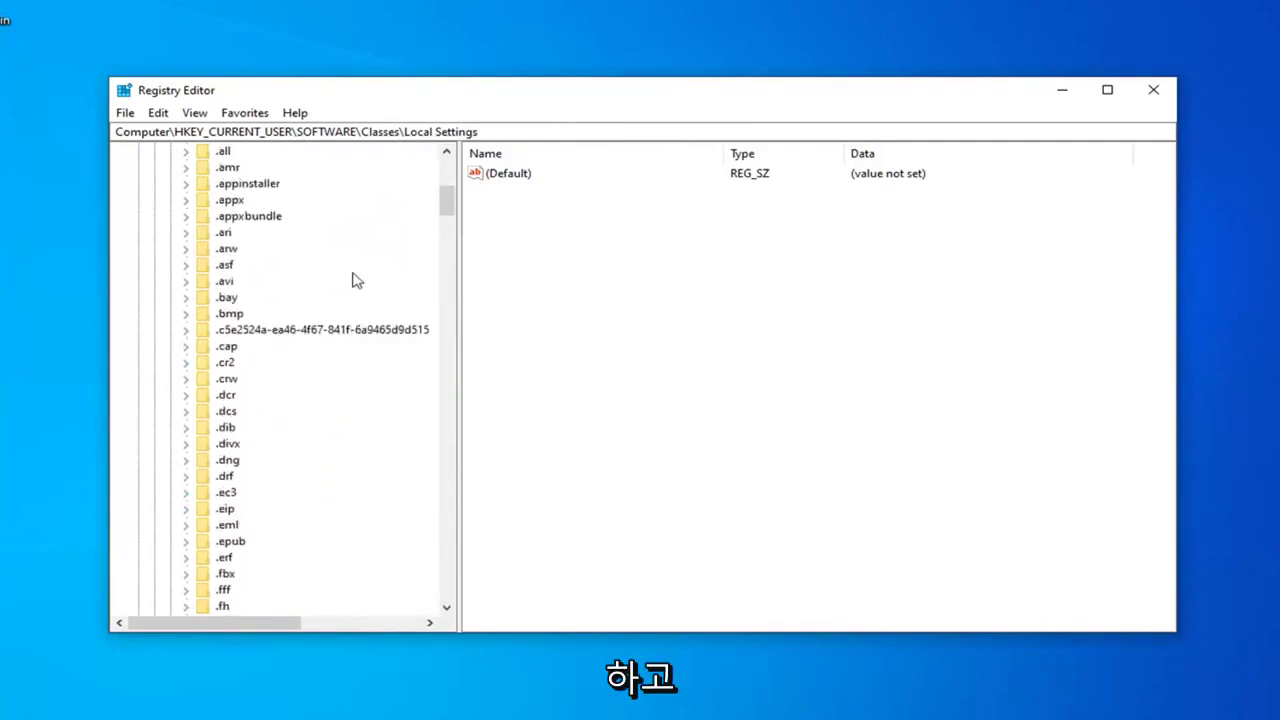
scroll(166, 477, up, 11)
click(169, 394)
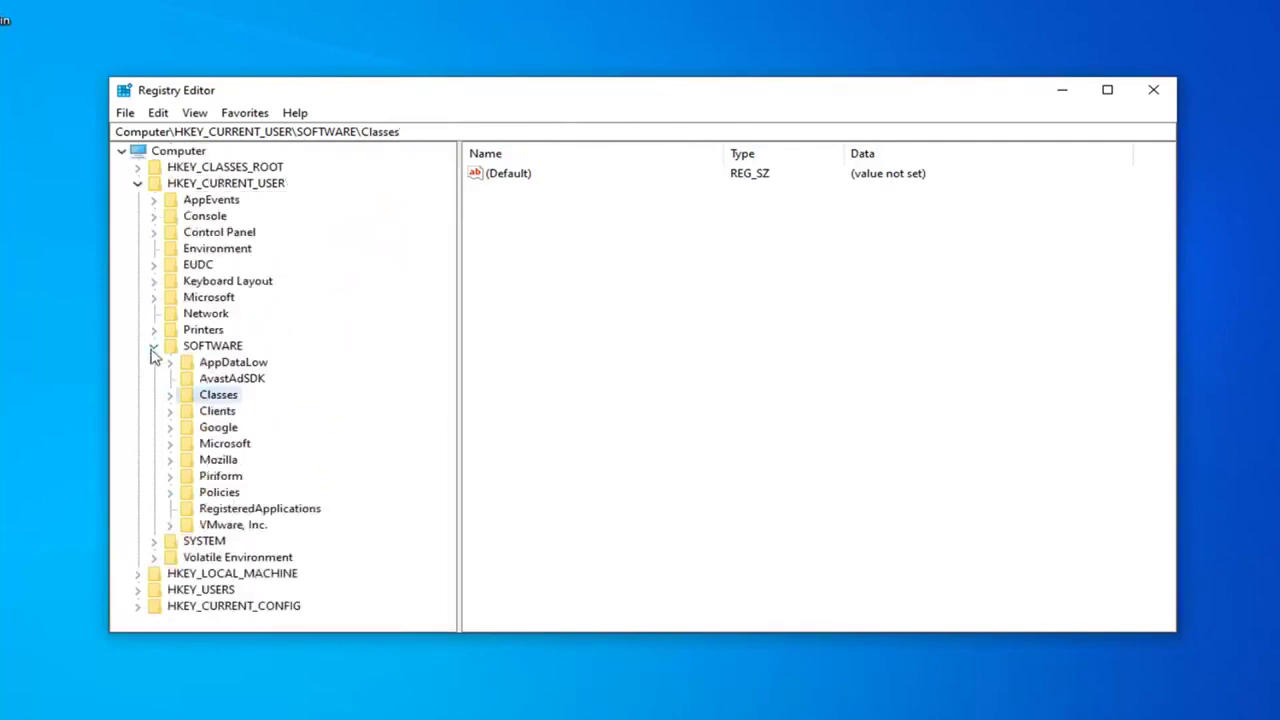
click(153, 347)
click(137, 184)
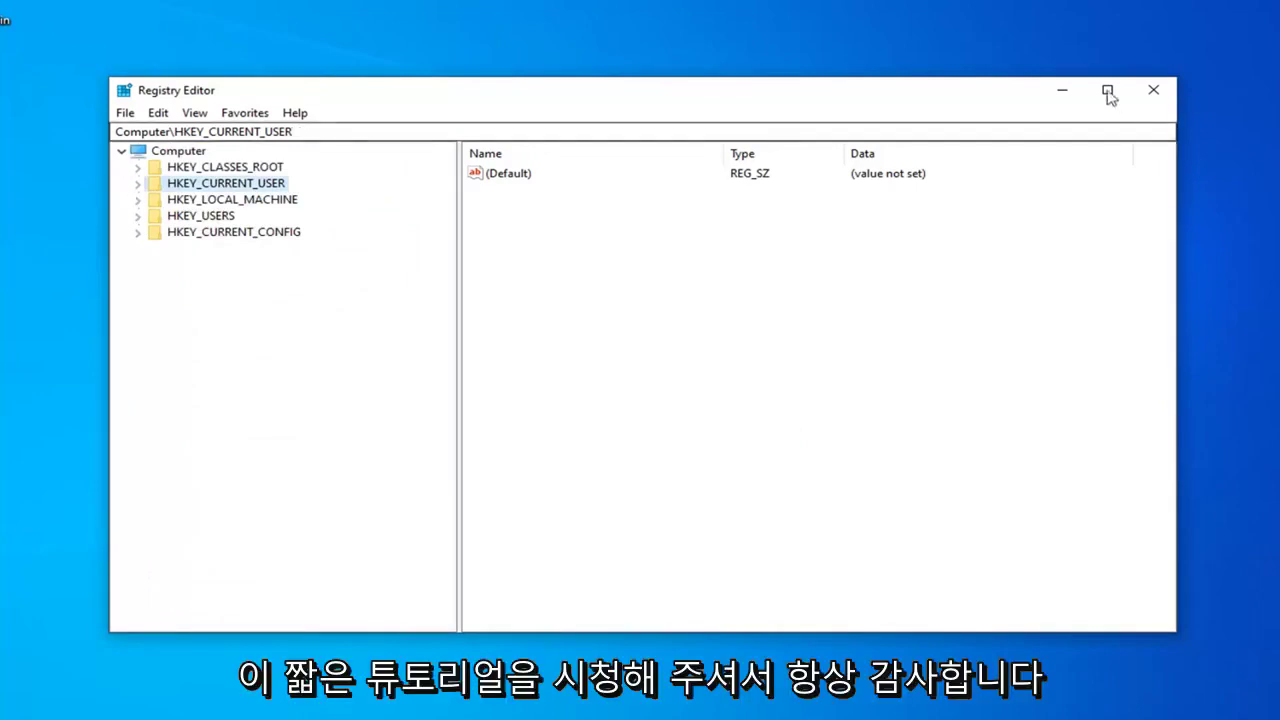
click(1151, 92)
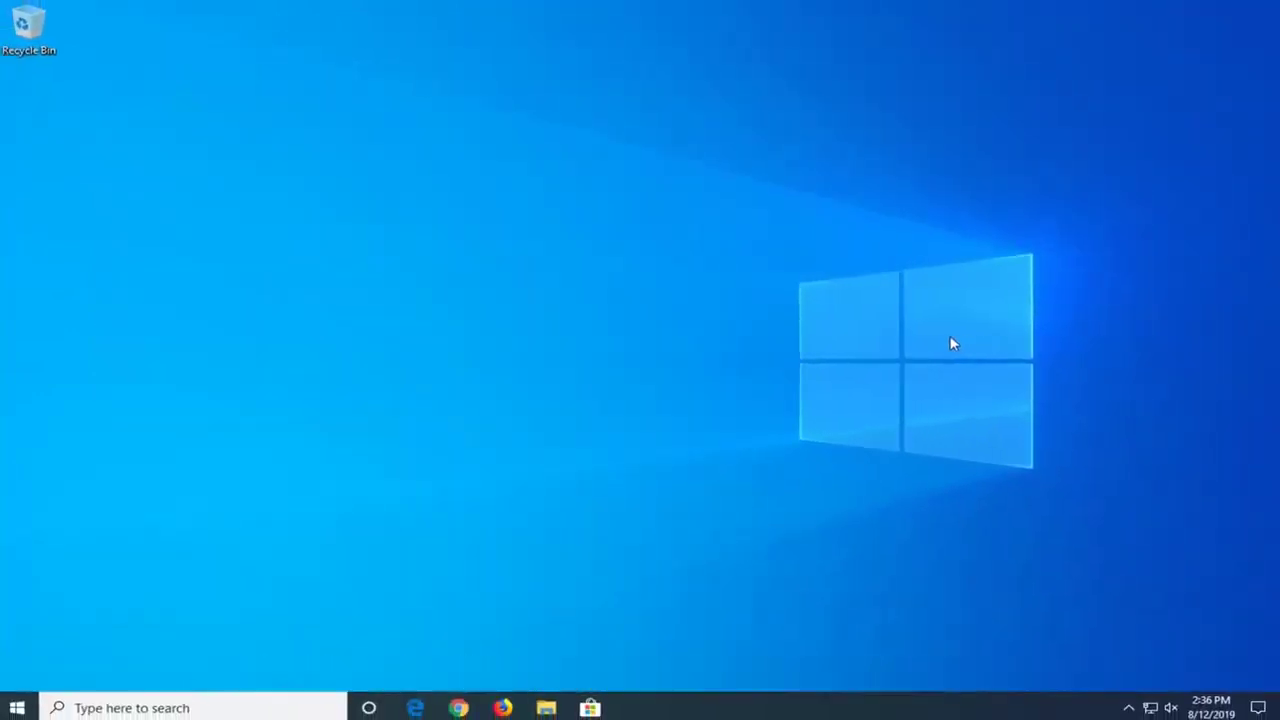